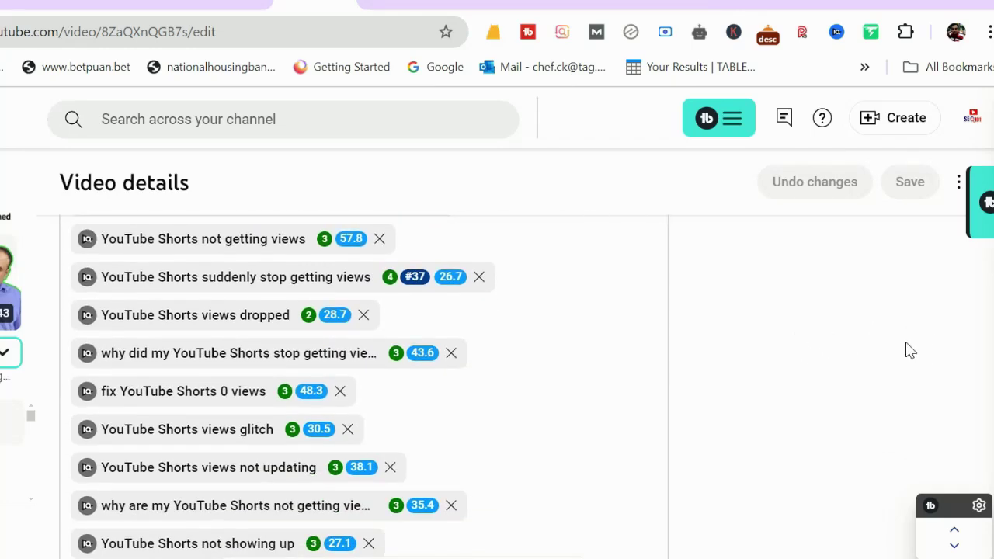
Step: Scroll through the 'why my videos are not getting views' results and the keyword side panels
{"action": "scroll", "coordinate": [930, 402], "scroll_direction": "up", "scroll_amount": 10}
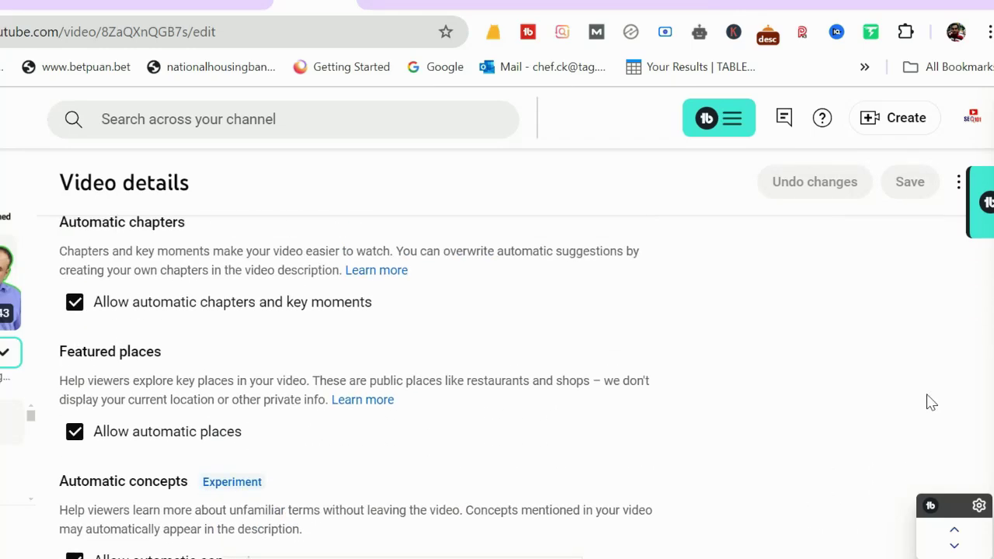
{"action": "scroll", "coordinate": [930, 401], "scroll_direction": "up", "scroll_amount": 4}
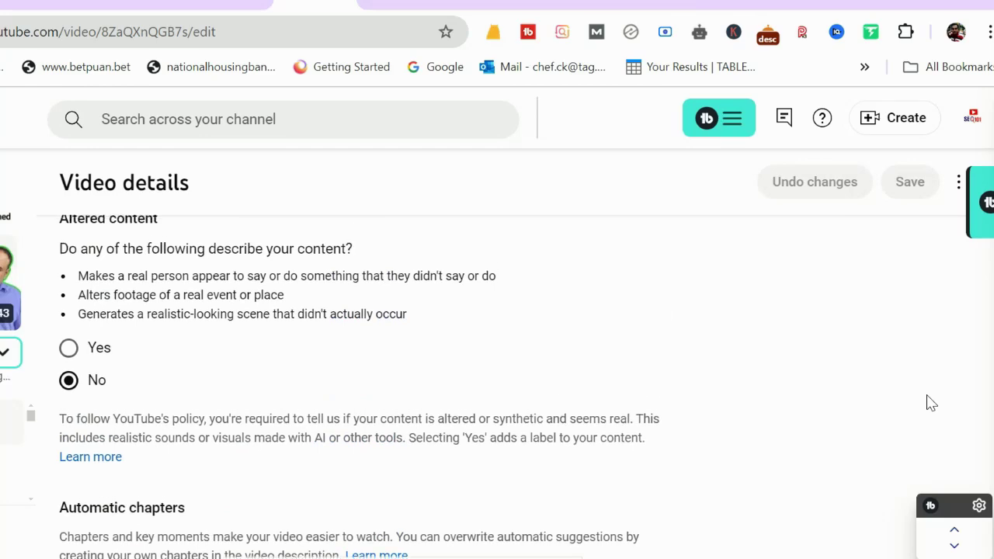
{"action": "scroll", "coordinate": [946, 403], "scroll_direction": "up", "scroll_amount": 3}
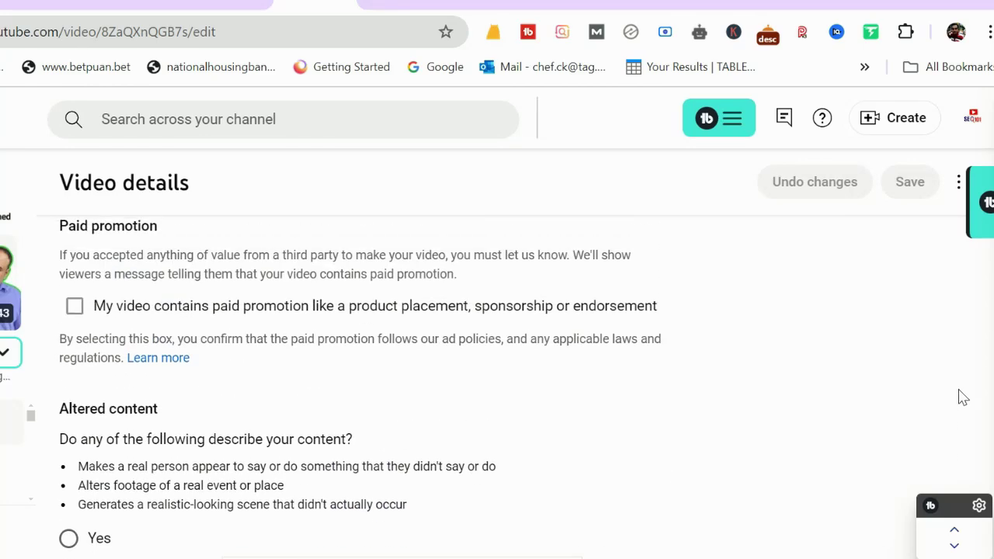
{"action": "scroll", "coordinate": [890, 365], "scroll_direction": "up", "scroll_amount": 5}
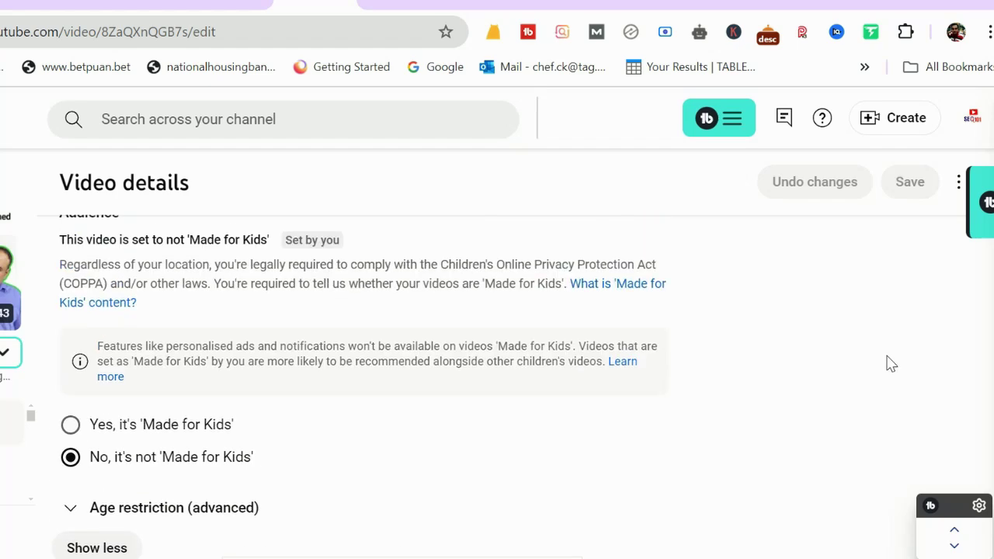
{"action": "scroll", "coordinate": [890, 362], "scroll_direction": "up", "scroll_amount": 12}
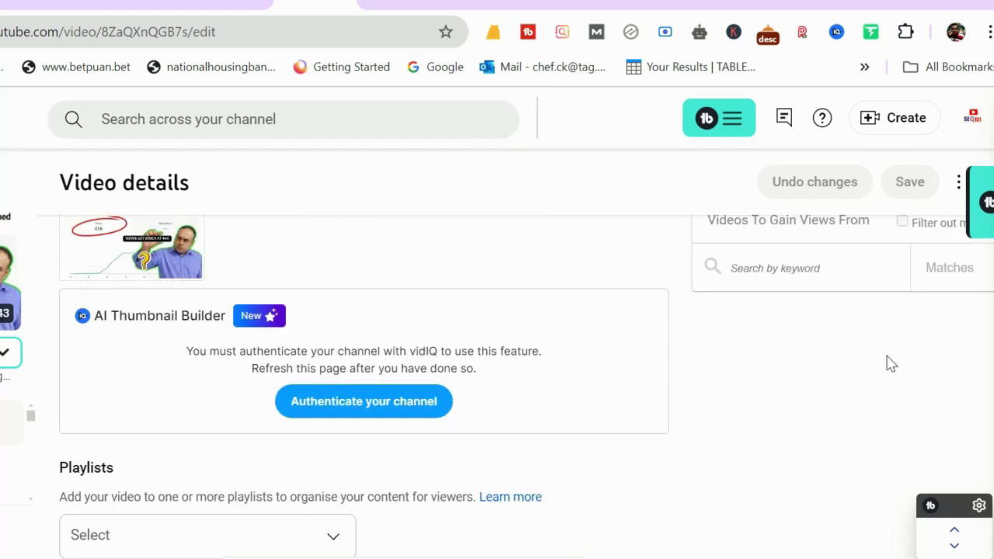
{"action": "scroll", "coordinate": [355, 279], "scroll_direction": "up", "scroll_amount": 3}
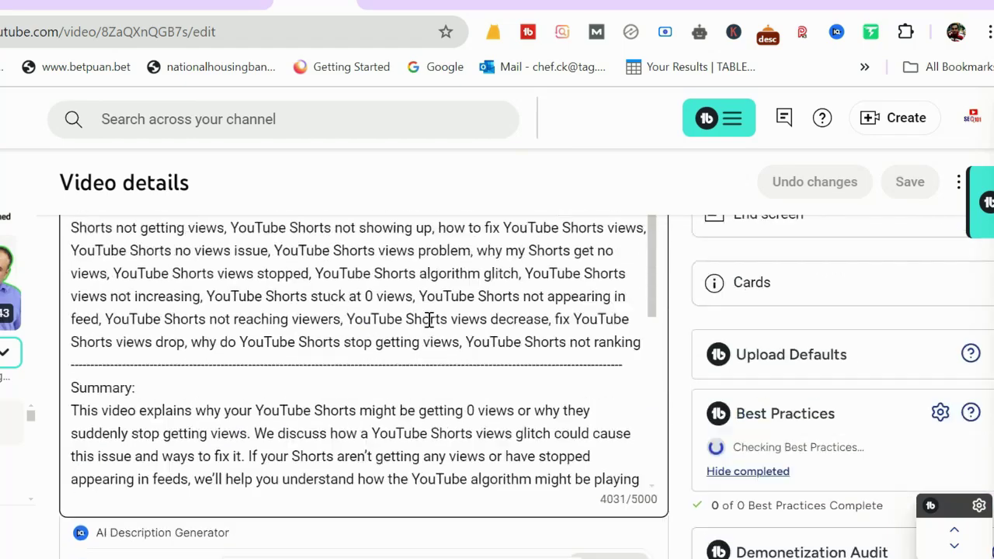
{"action": "scroll", "coordinate": [429, 320], "scroll_direction": "down", "scroll_amount": 6}
{"action": "scroll", "coordinate": [444, 326], "scroll_direction": "up", "scroll_amount": 8}
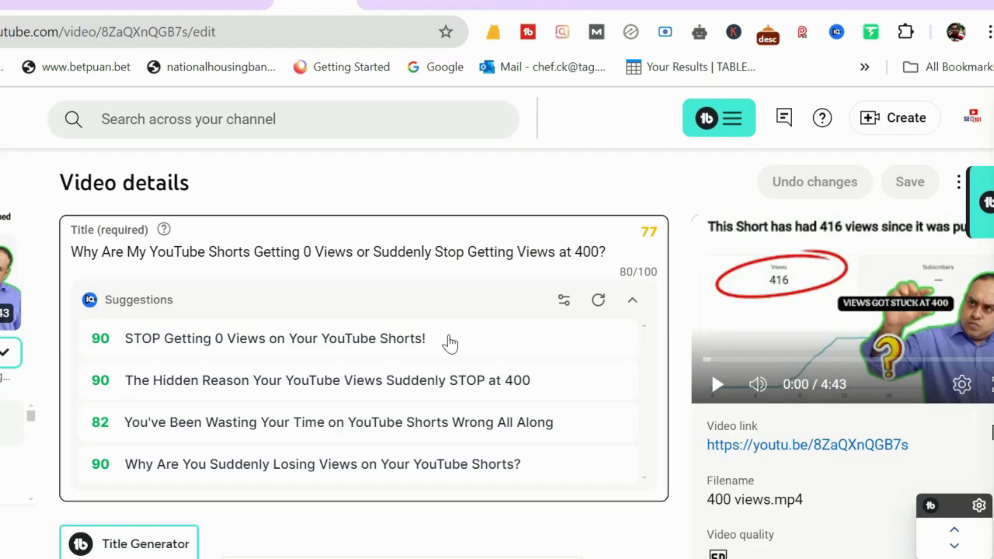
{"action": "scroll", "coordinate": [365, 256], "scroll_direction": "down", "scroll_amount": 15}
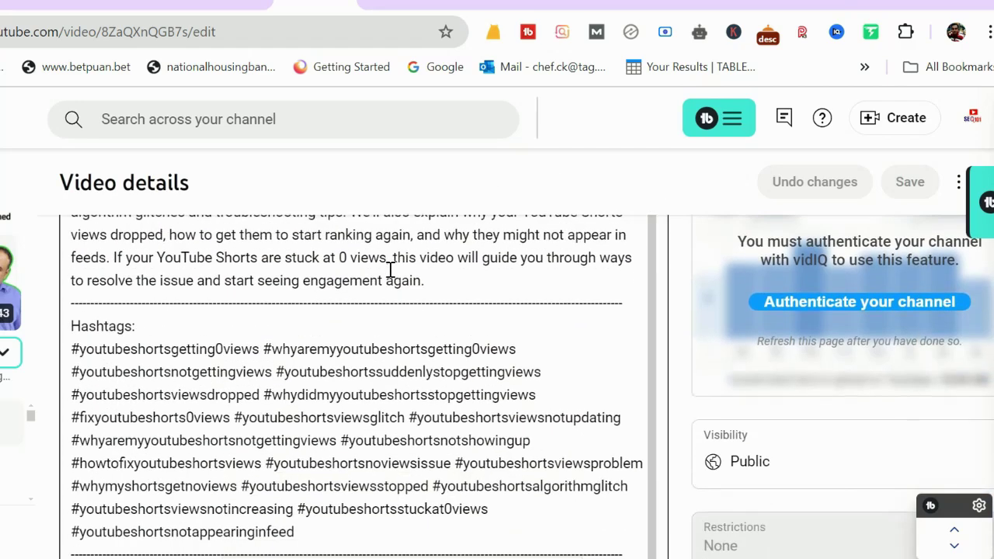
{"action": "scroll", "coordinate": [544, 326], "scroll_direction": "down", "scroll_amount": 5}
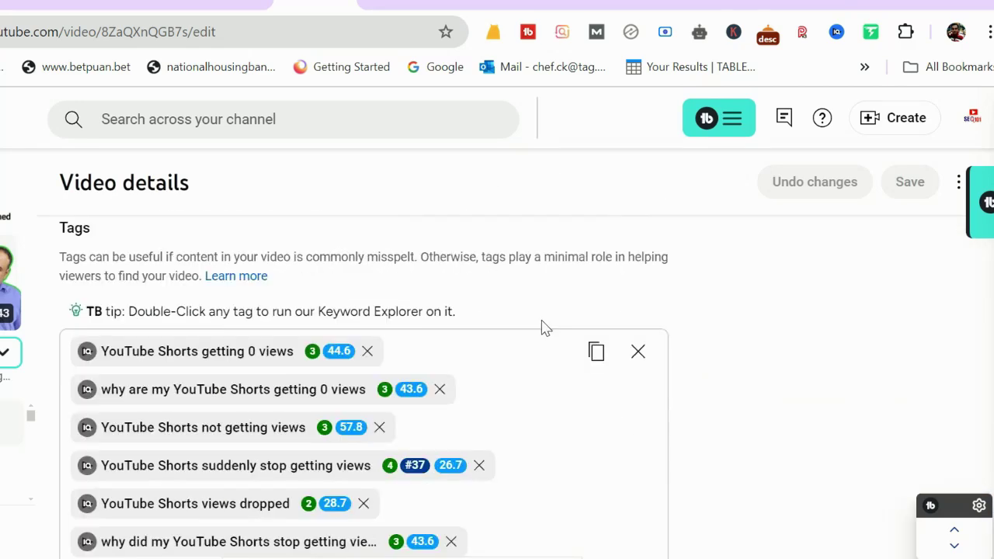
{"action": "scroll", "coordinate": [544, 328], "scroll_direction": "down", "scroll_amount": 5}
{"action": "scroll", "coordinate": [548, 389], "scroll_direction": "up", "scroll_amount": 3}
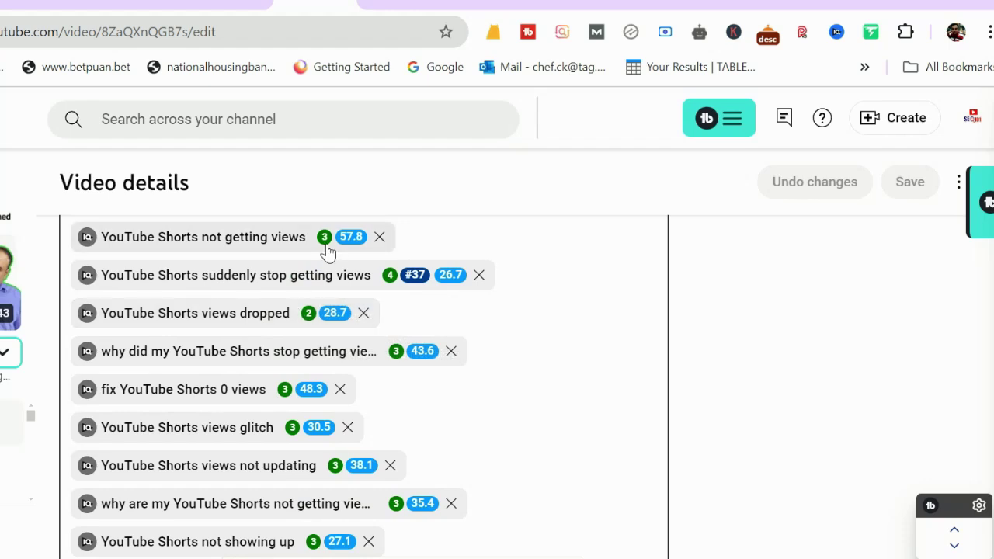
{"action": "scroll", "coordinate": [563, 400], "scroll_direction": "down", "scroll_amount": 3}
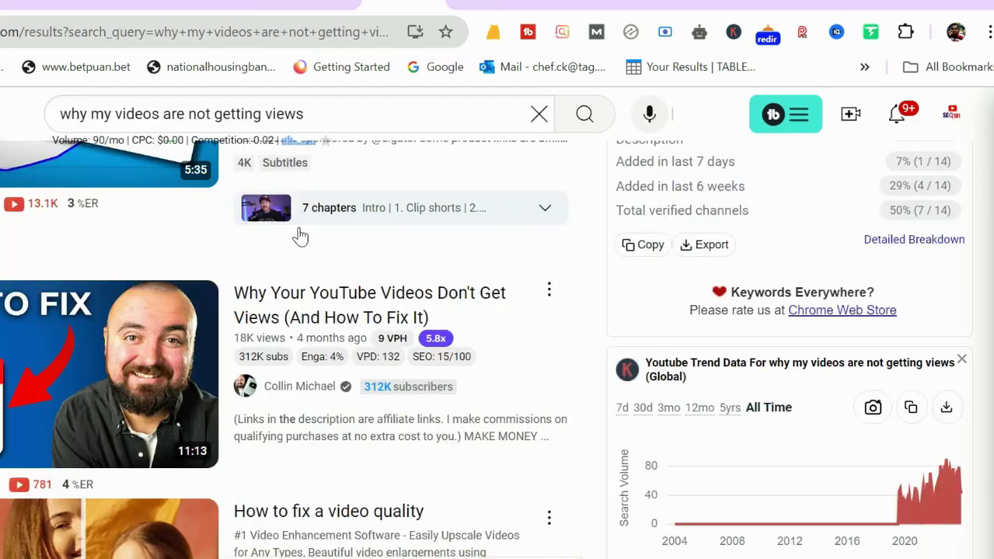
{"action": "scroll", "coordinate": [299, 236], "scroll_direction": "up", "scroll_amount": 5}
Step: Rerun the 'why my videos are not getting views' search and review difficulty, volume and top tags
{"action": "left_click", "coordinate": [343, 108]}
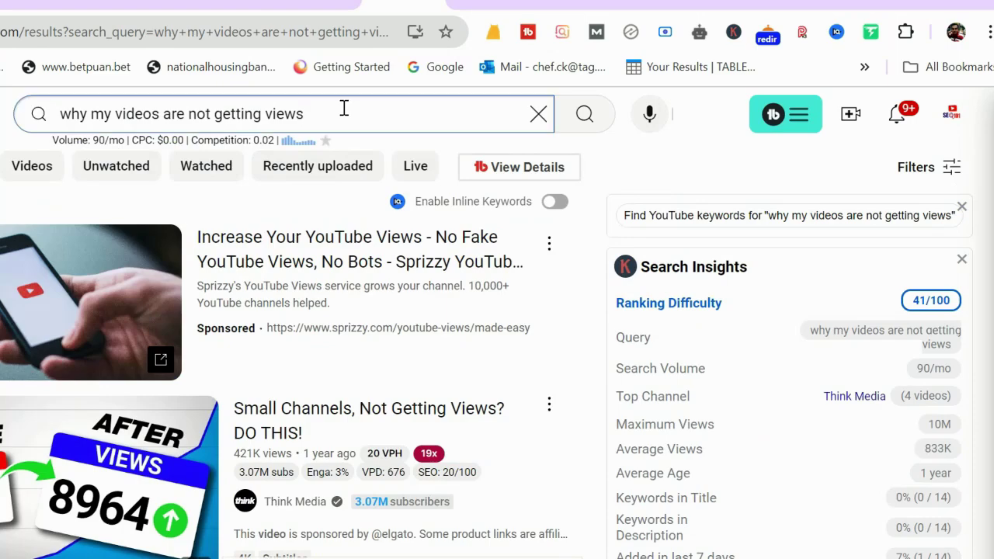
{"action": "key", "text": "Return"}
{"action": "scroll", "coordinate": [366, 233], "scroll_direction": "down", "scroll_amount": 5}
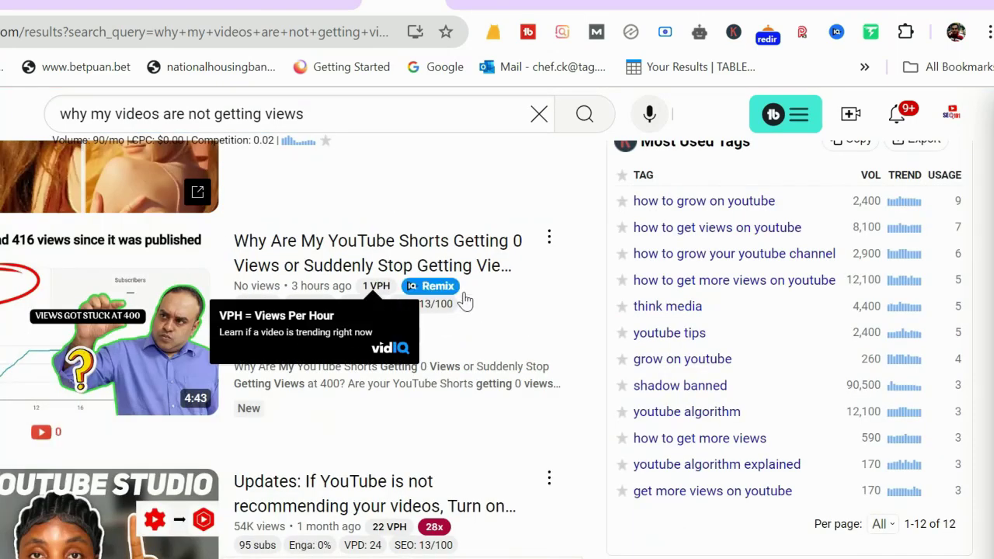
{"action": "scroll", "coordinate": [465, 301], "scroll_direction": "up", "scroll_amount": 10}
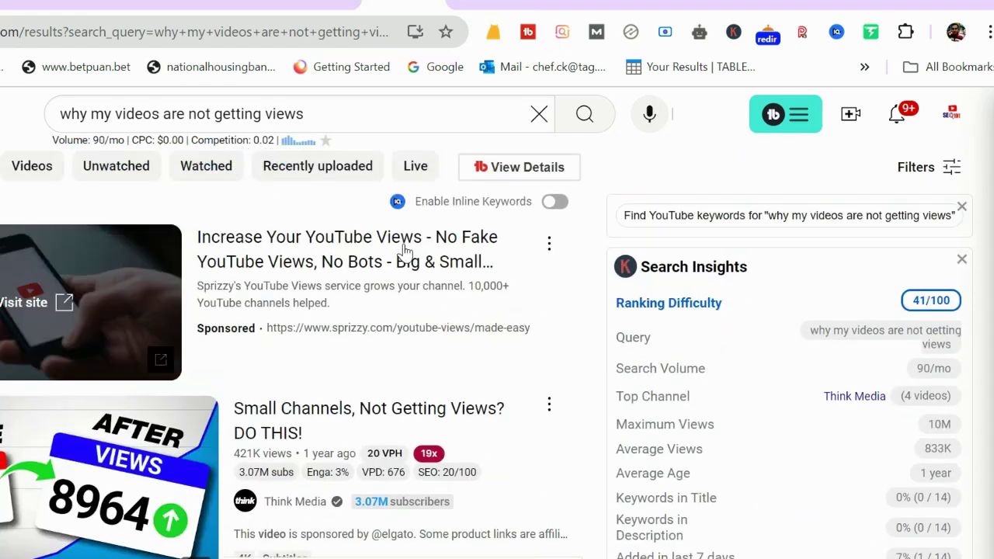
{"action": "scroll", "coordinate": [403, 265], "scroll_direction": "down", "scroll_amount": 3}
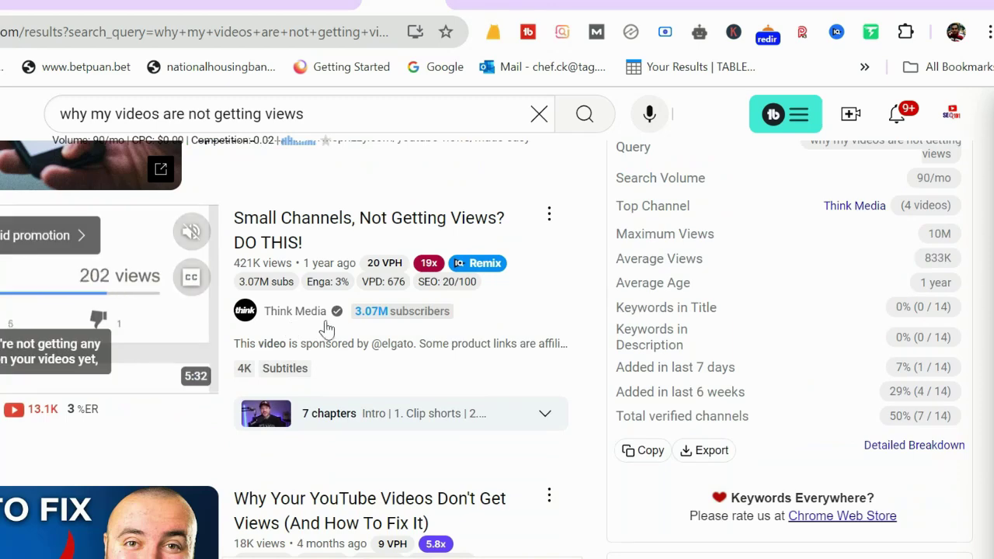
{"action": "scroll", "coordinate": [389, 319], "scroll_direction": "down", "scroll_amount": 3}
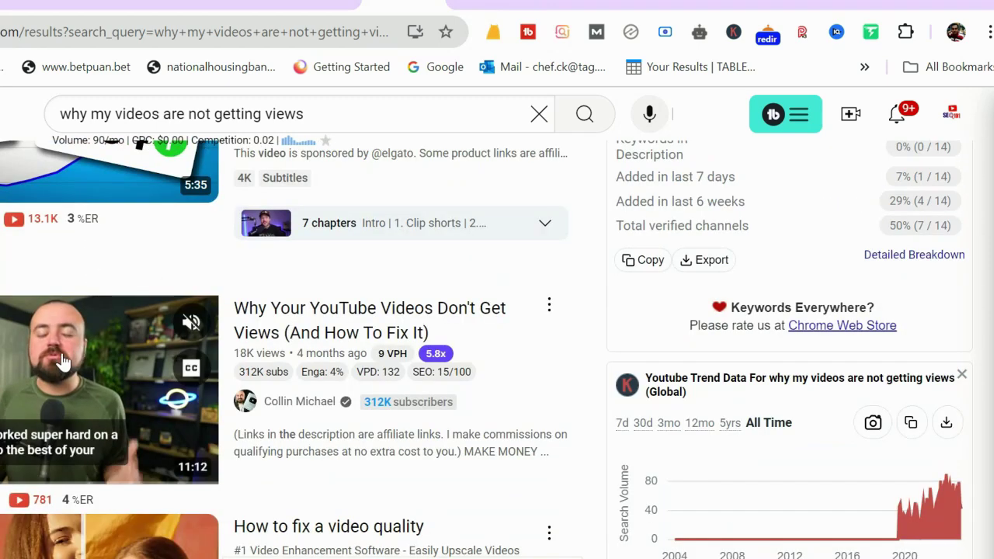
{"action": "mouse_move", "coordinate": [260, 435]}
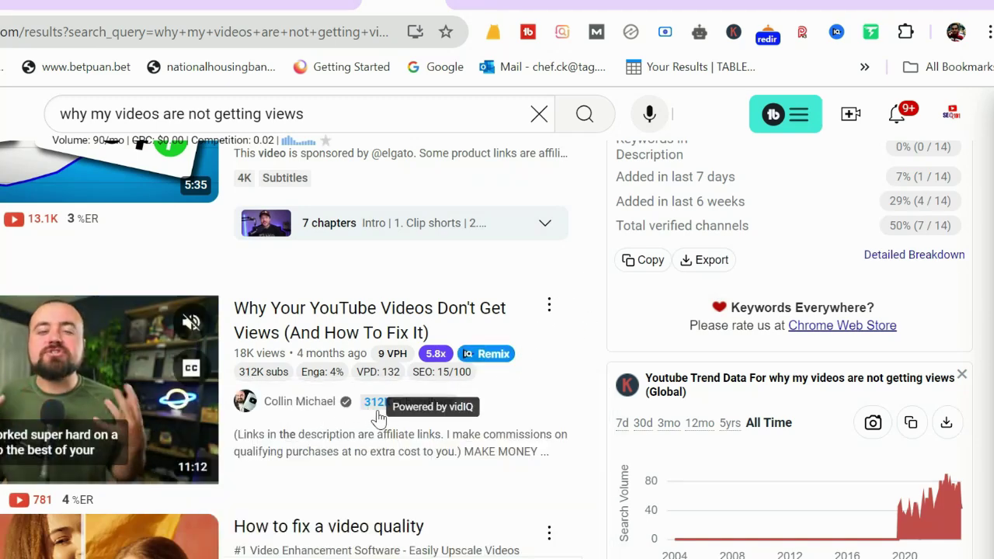
{"action": "scroll", "coordinate": [536, 326], "scroll_direction": "down", "scroll_amount": 3}
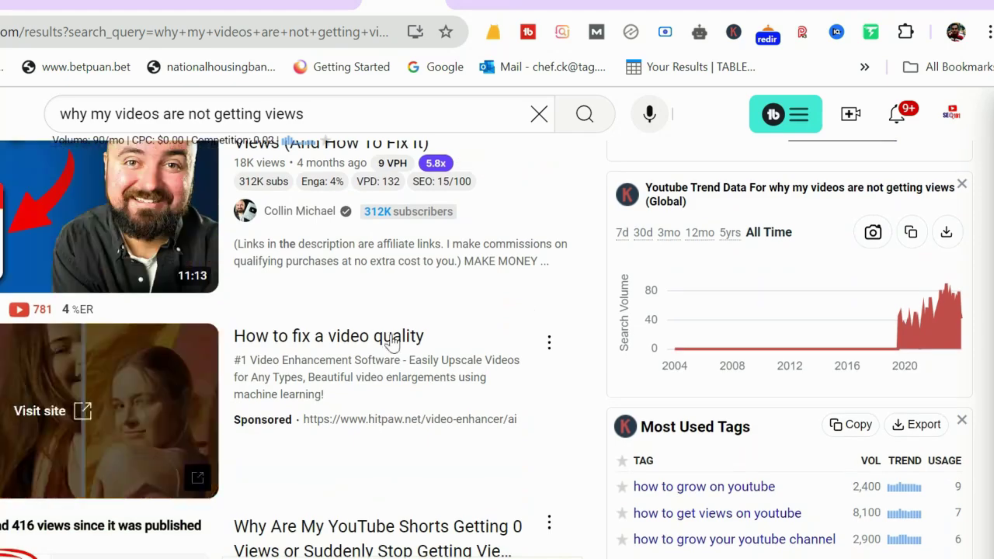
{"action": "scroll", "coordinate": [367, 365], "scroll_direction": "down", "scroll_amount": 3}
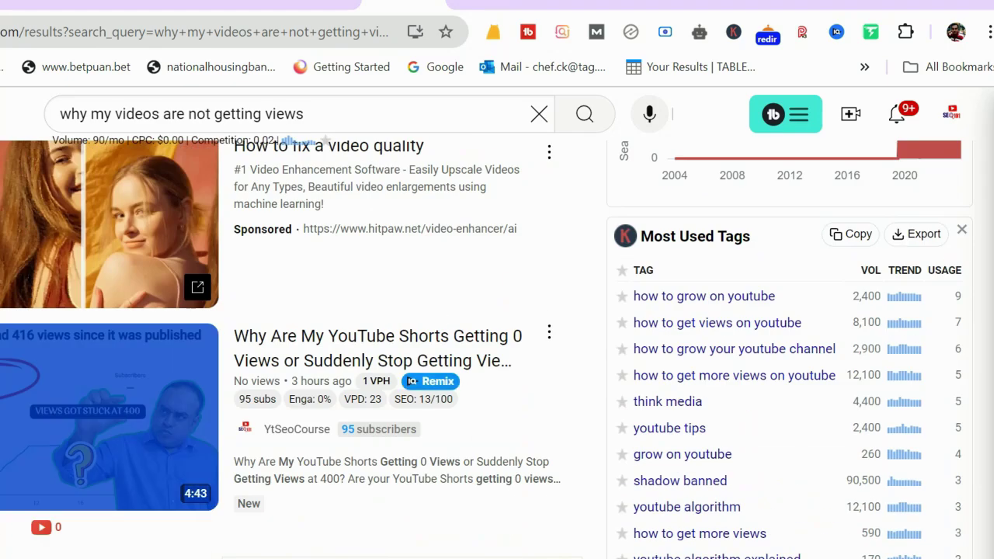
{"action": "triple_click", "coordinate": [473, 530]}
{"action": "left_click", "coordinate": [311, 431]}
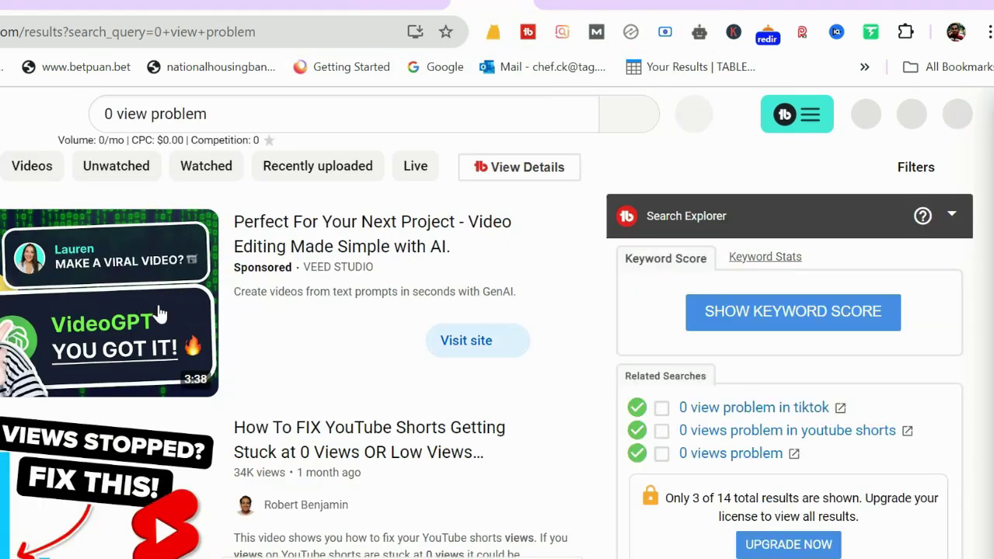
Step: Scroll through the YouTube results for '0 view problem'
{"action": "scroll", "coordinate": [326, 324], "scroll_direction": "down", "scroll_amount": 1}
{"action": "scroll", "coordinate": [326, 324], "scroll_direction": "down", "scroll_amount": 3}
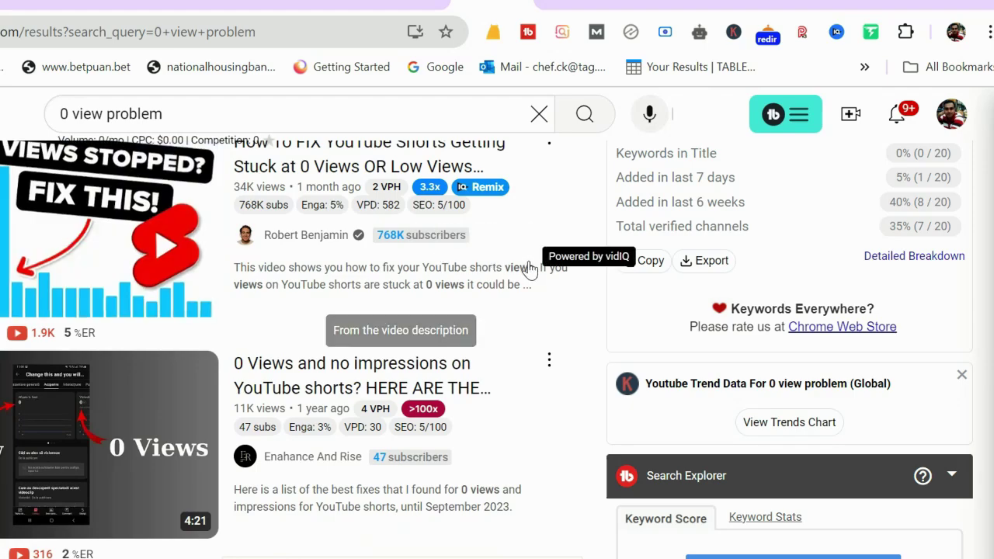
{"action": "scroll", "coordinate": [421, 356], "scroll_direction": "down", "scroll_amount": 3}
{"action": "scroll", "coordinate": [420, 356], "scroll_direction": "down", "scroll_amount": 8}
{"action": "scroll", "coordinate": [472, 300], "scroll_direction": "up", "scroll_amount": 3}
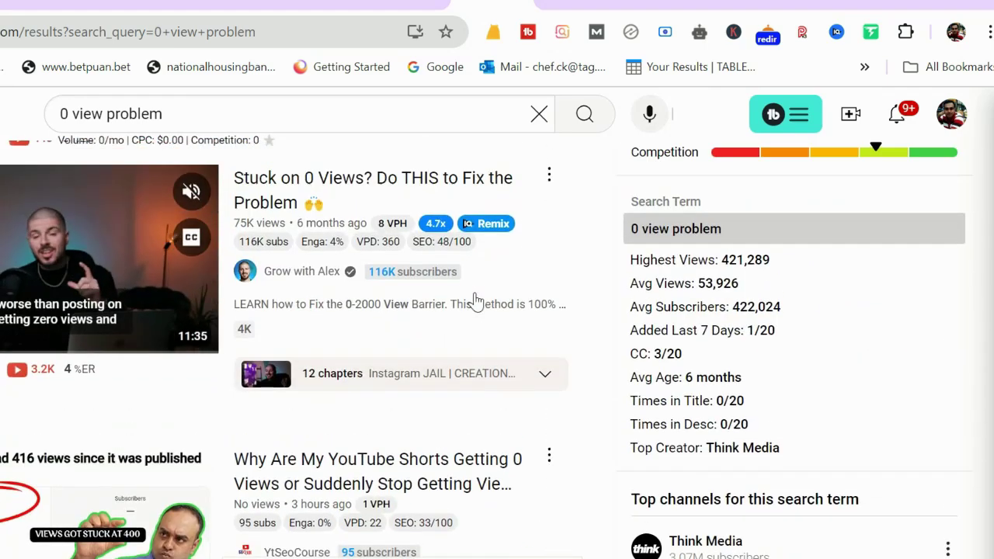
{"action": "scroll", "coordinate": [472, 293], "scroll_direction": "up", "scroll_amount": 1}
{"action": "scroll", "coordinate": [472, 295], "scroll_direction": "down", "scroll_amount": 3}
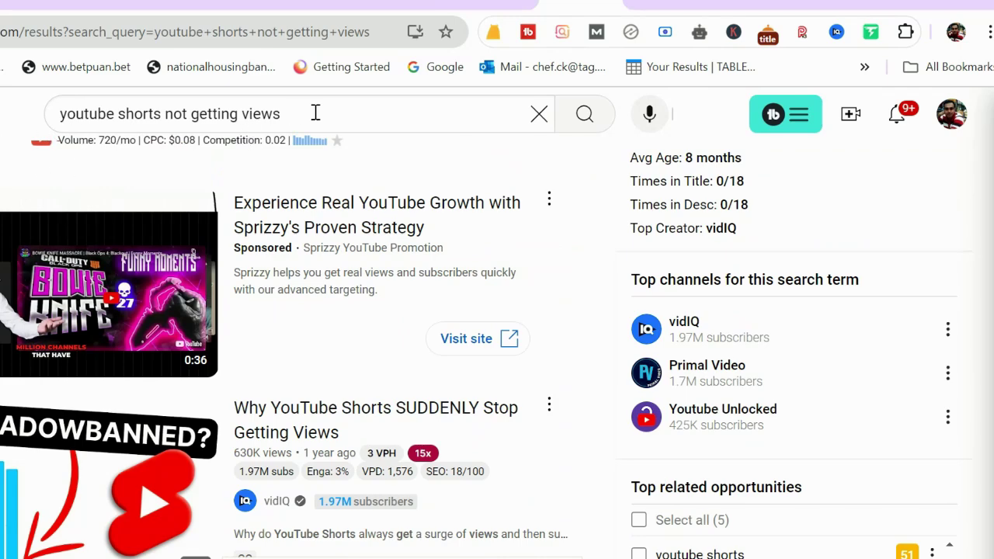
Step: Search 'youtube shorts not getting views' and review its keyword score, competition and most used tags
{"action": "left_click", "coordinate": [315, 114]}
{"action": "key", "text": "Return"}
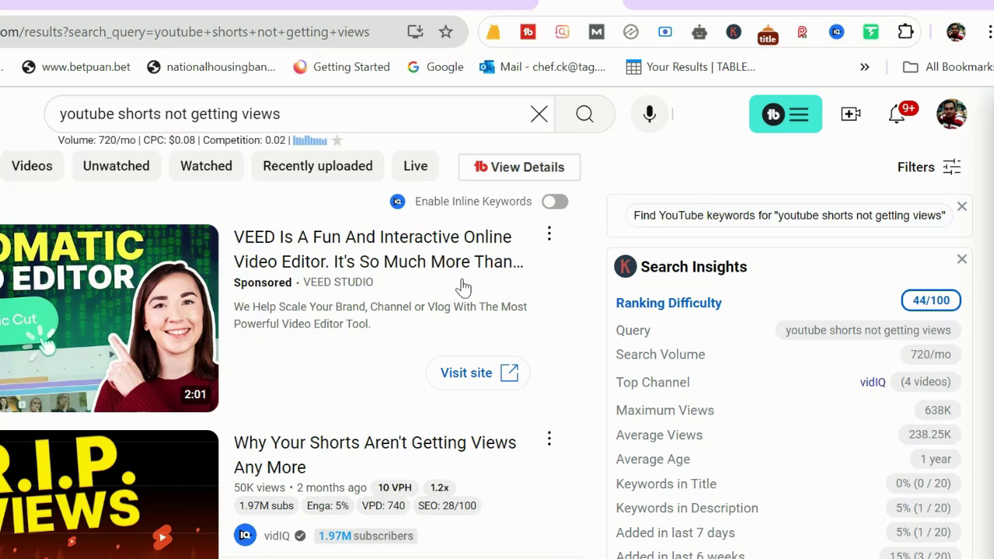
{"action": "scroll", "coordinate": [466, 289], "scroll_direction": "down", "scroll_amount": 3}
{"action": "mouse_move", "coordinate": [503, 339]}
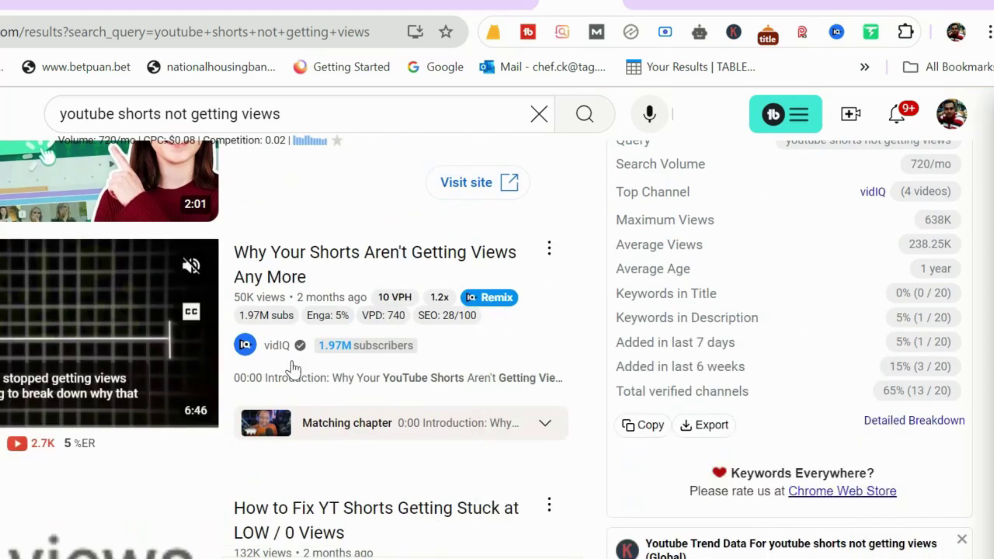
{"action": "scroll", "coordinate": [578, 274], "scroll_direction": "down", "scroll_amount": 4}
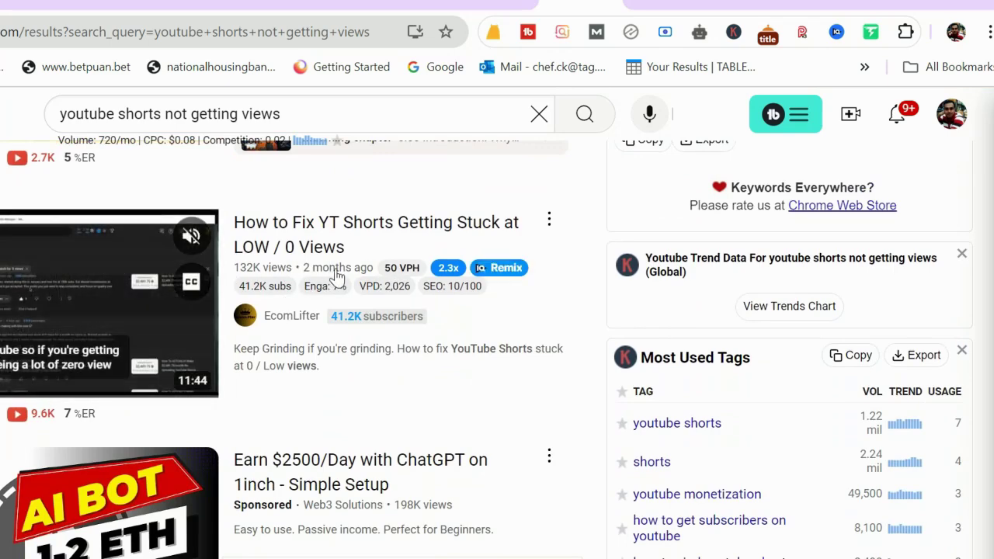
{"action": "mouse_move", "coordinate": [257, 299]}
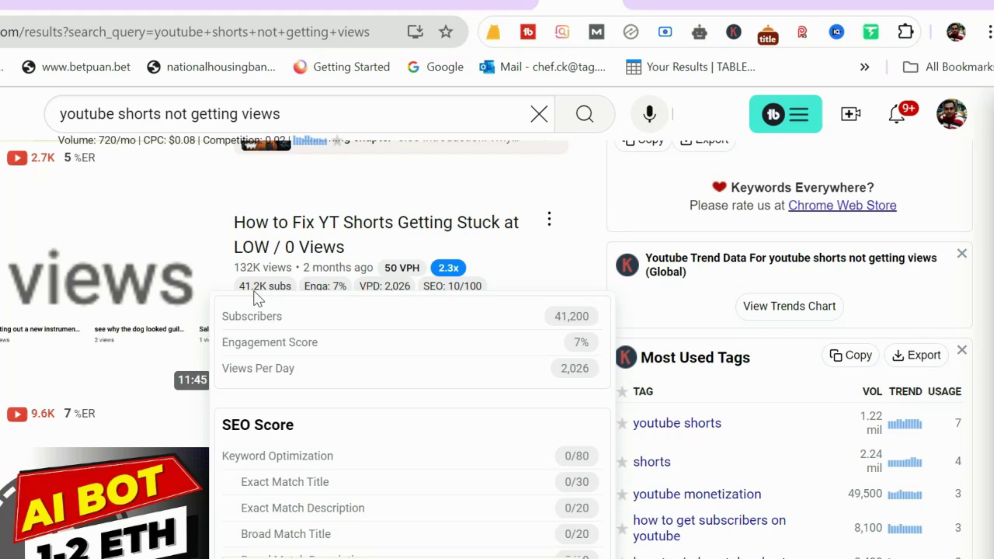
{"action": "scroll", "coordinate": [231, 240], "scroll_direction": "down", "scroll_amount": 4}
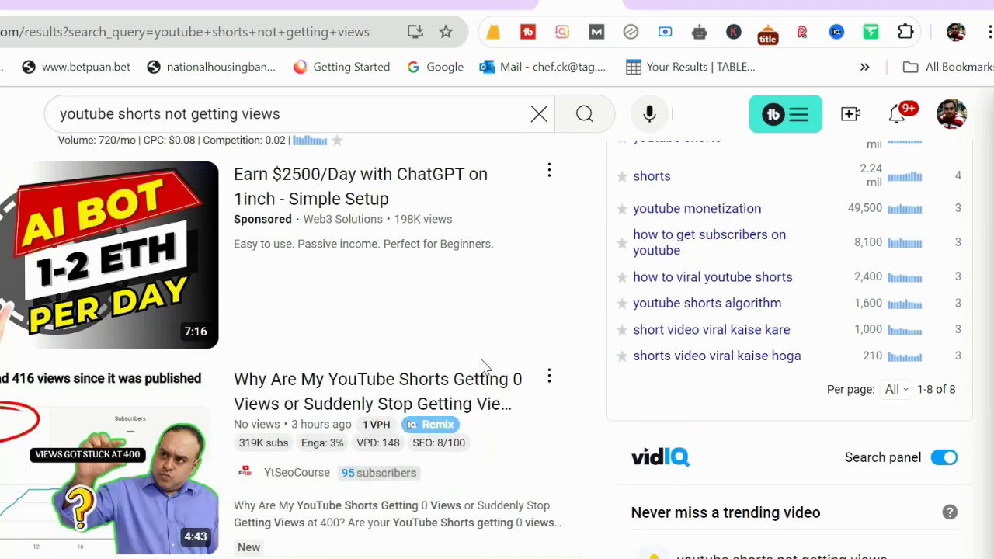
{"action": "scroll", "coordinate": [442, 330], "scroll_direction": "down", "scroll_amount": 4}
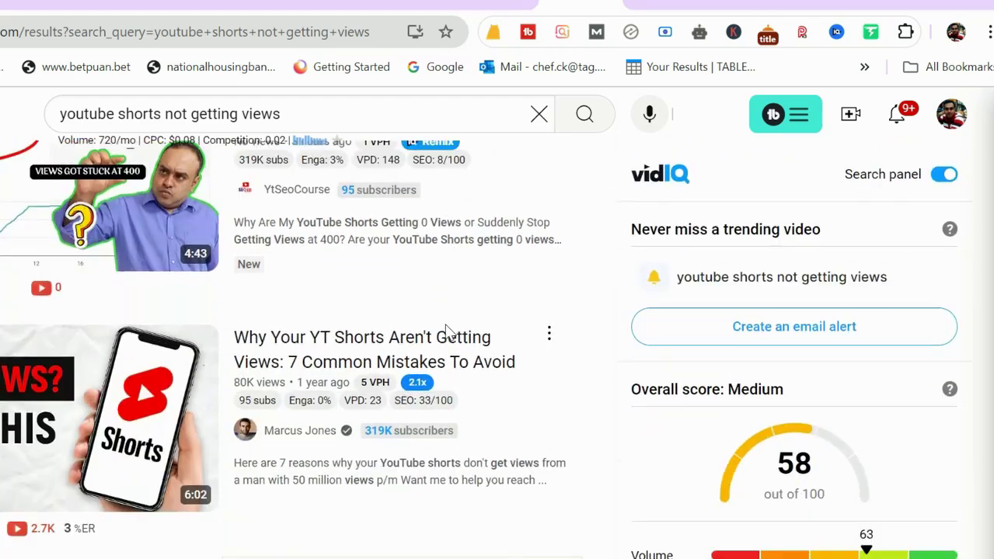
{"action": "scroll", "coordinate": [519, 254], "scroll_direction": "up", "scroll_amount": 5}
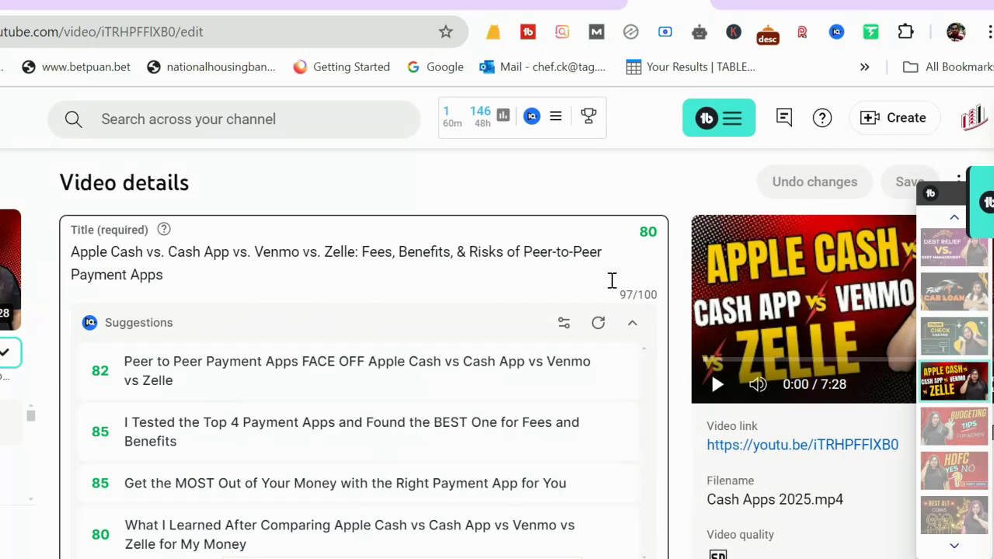
Step: Review the Apple Cash video's description, thumbnail and vidIQ tags, then go back to Channel content
{"action": "scroll", "coordinate": [362, 303], "scroll_direction": "down", "scroll_amount": 5}
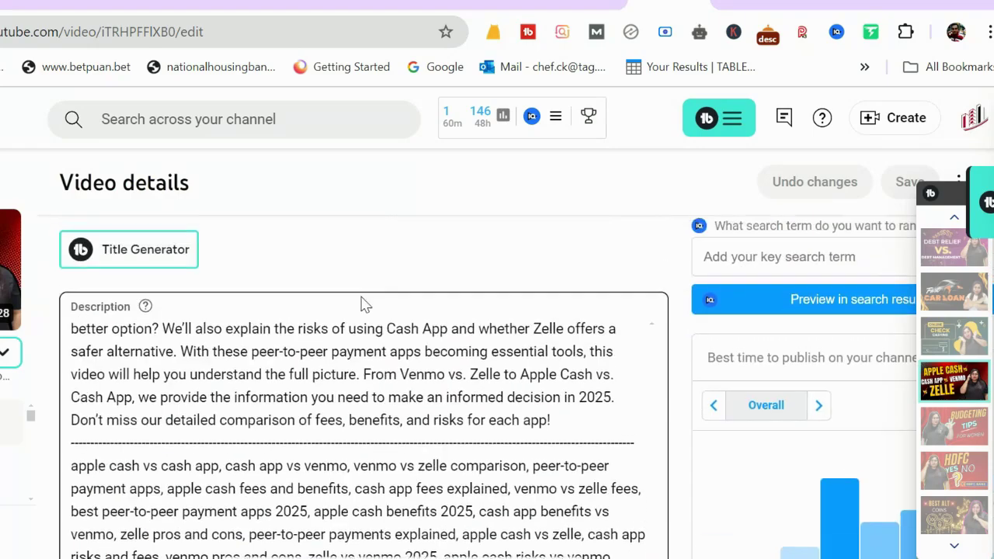
{"action": "scroll", "coordinate": [362, 306], "scroll_direction": "up", "scroll_amount": 1}
{"action": "scroll", "coordinate": [477, 463], "scroll_direction": "up", "scroll_amount": 1}
{"action": "scroll", "coordinate": [477, 465], "scroll_direction": "up", "scroll_amount": 5}
{"action": "scroll", "coordinate": [428, 440], "scroll_direction": "down", "scroll_amount": 10}
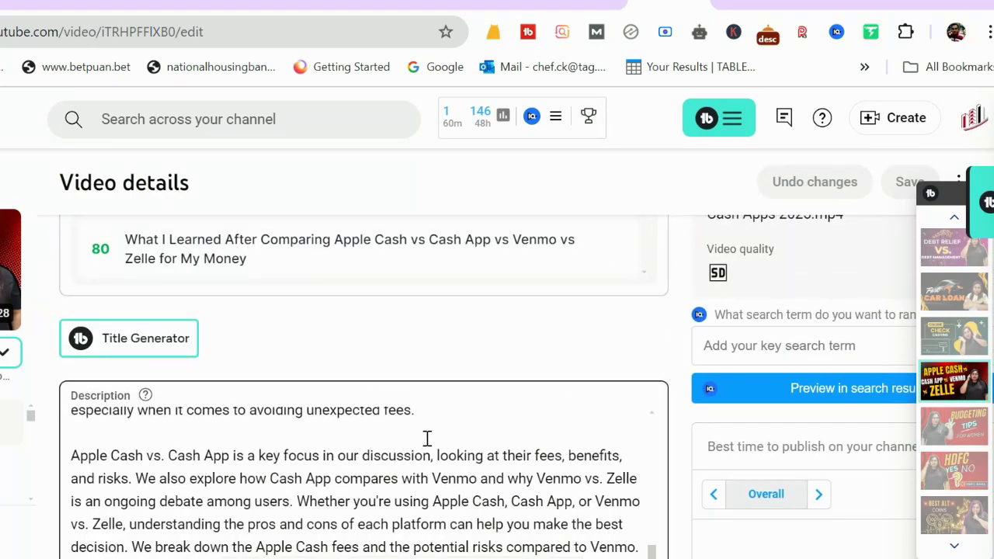
{"action": "scroll", "coordinate": [407, 477], "scroll_direction": "down", "scroll_amount": 6}
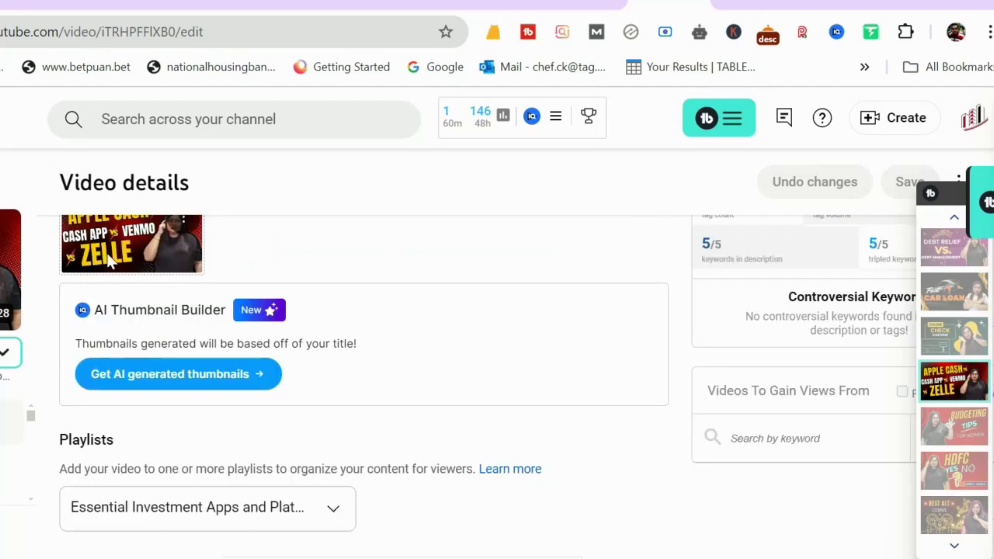
{"action": "scroll", "coordinate": [466, 311], "scroll_direction": "up", "scroll_amount": 2}
{"action": "scroll", "coordinate": [480, 322], "scroll_direction": "down", "scroll_amount": 10}
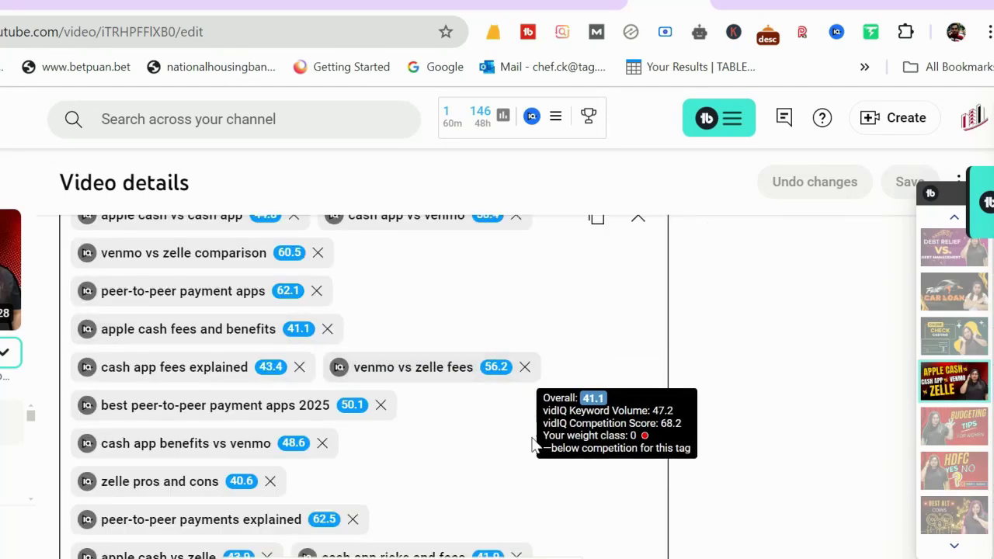
{"action": "key", "text": "alt+Left"}
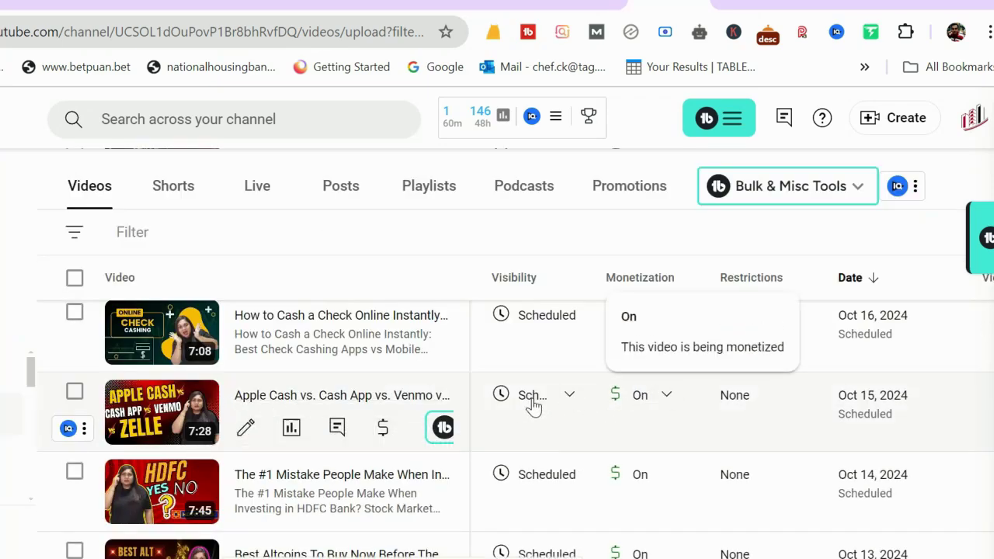
Step: Check the Apple Cash video's vidIQ tag scores, then view the 'apple cash ve zelle' YouTube results
{"action": "left_click", "coordinate": [245, 430]}
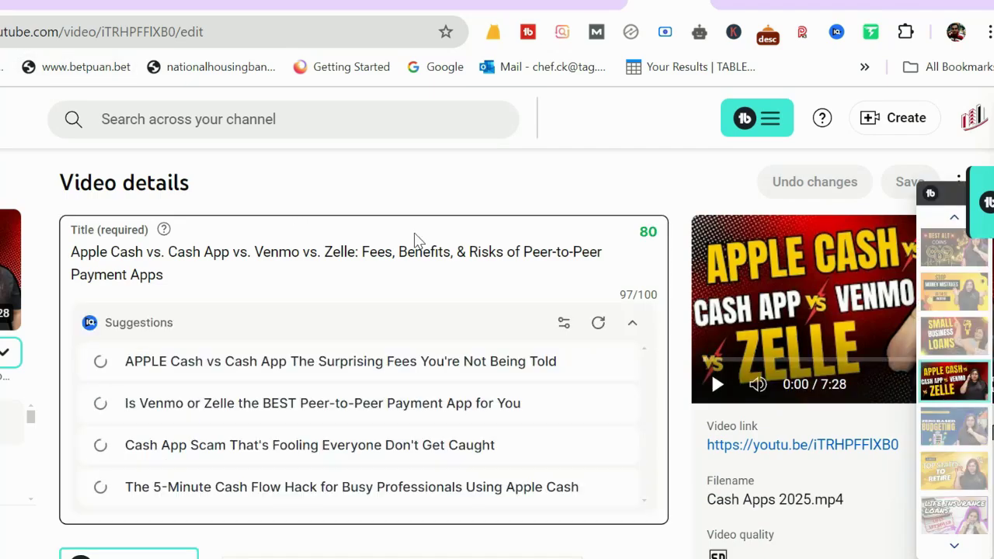
{"action": "scroll", "coordinate": [423, 216], "scroll_direction": "down", "scroll_amount": 10}
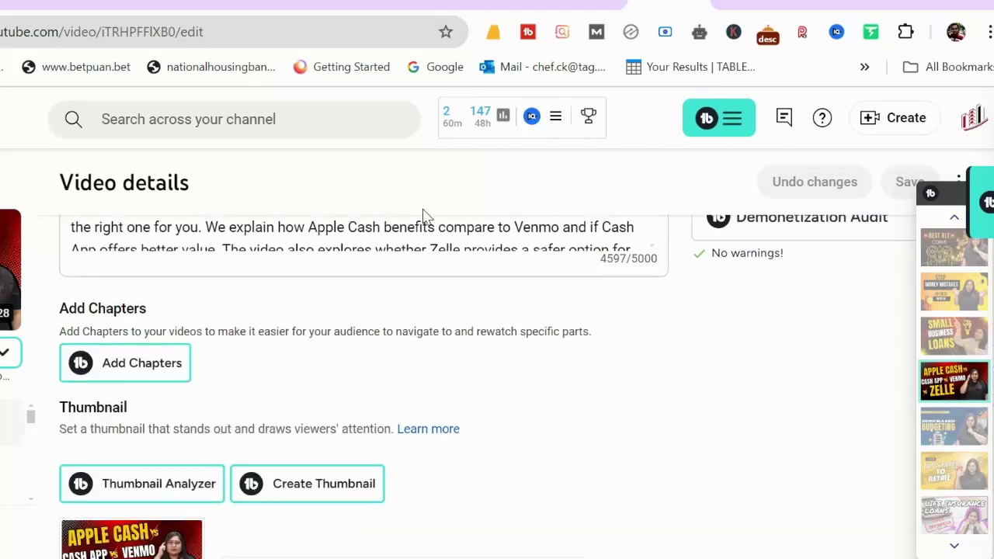
{"action": "scroll", "coordinate": [424, 216], "scroll_direction": "down", "scroll_amount": 15}
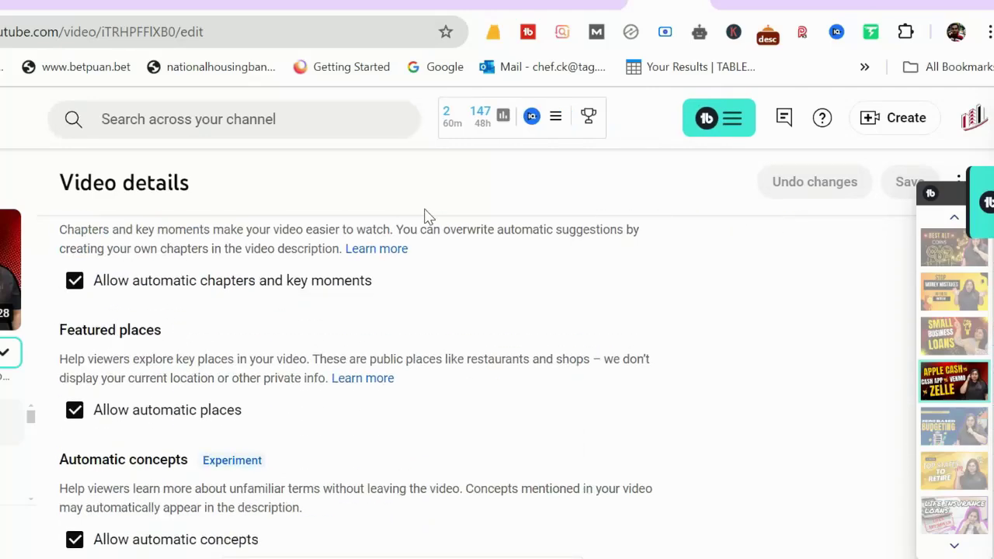
{"action": "scroll", "coordinate": [437, 220], "scroll_direction": "down", "scroll_amount": 4}
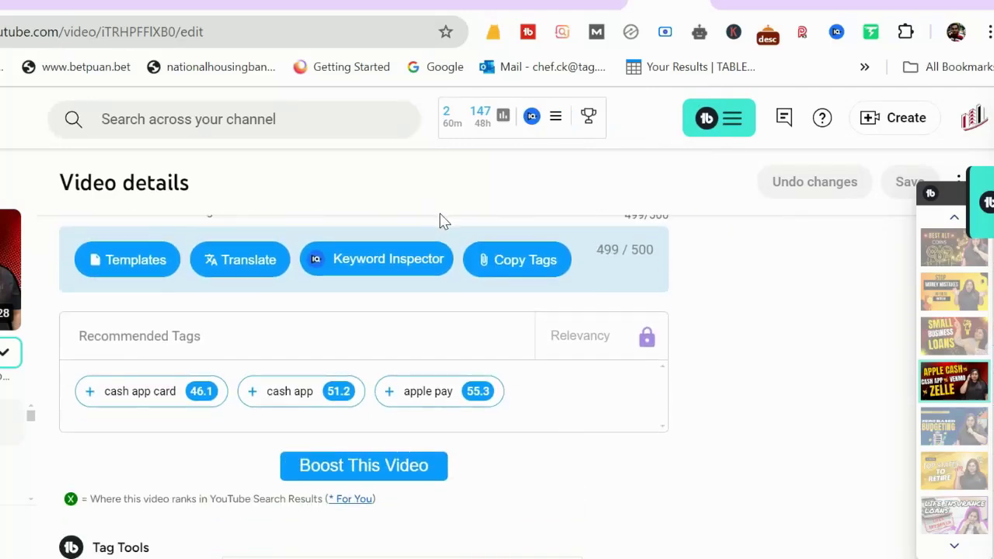
{"action": "scroll", "coordinate": [567, 346], "scroll_direction": "up", "scroll_amount": 5}
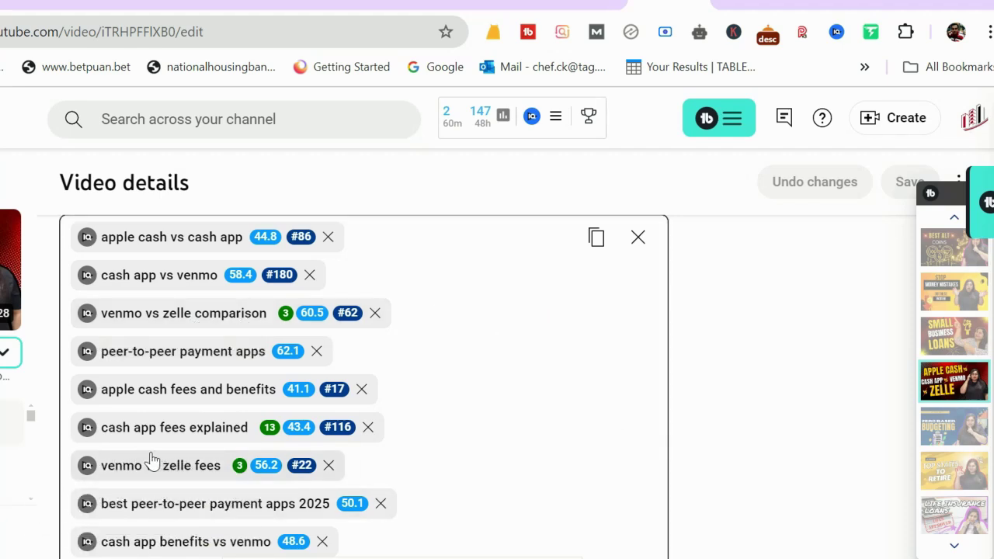
{"action": "scroll", "coordinate": [544, 379], "scroll_direction": "down", "scroll_amount": 1}
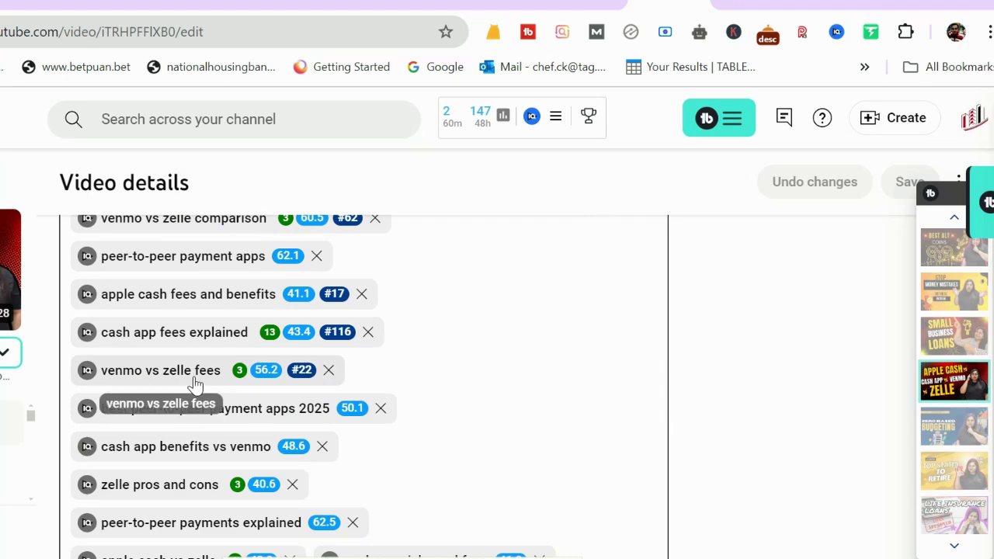
{"action": "scroll", "coordinate": [528, 369], "scroll_direction": "down", "scroll_amount": 1}
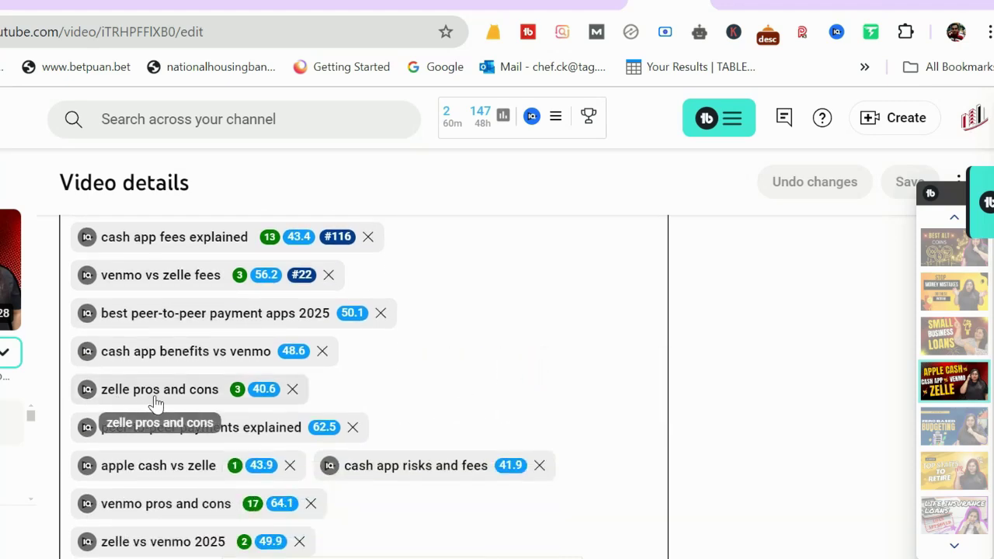
{"action": "scroll", "coordinate": [455, 384], "scroll_direction": "down", "scroll_amount": 1}
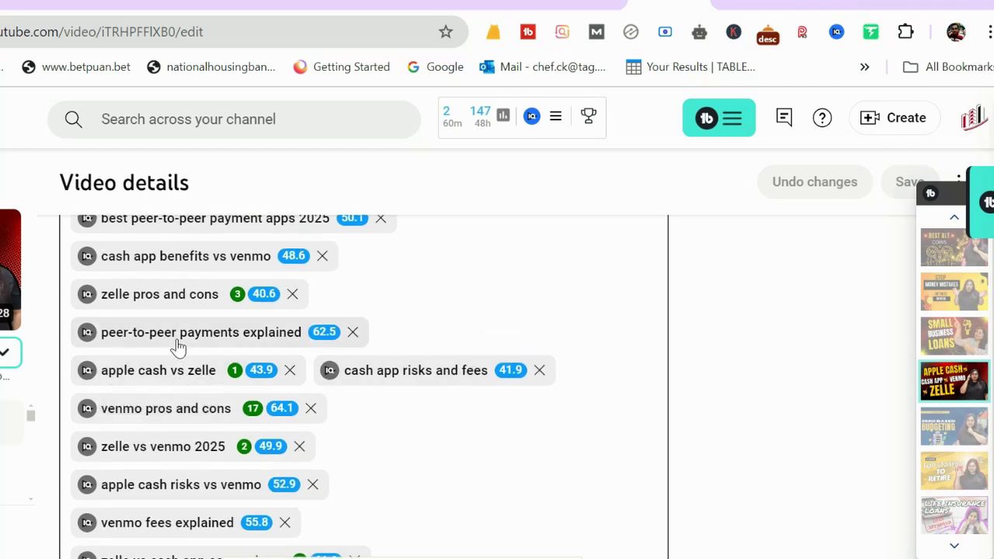
{"action": "left_click", "coordinate": [786, 3]}
{"action": "scroll", "coordinate": [501, 231], "scroll_direction": "down", "scroll_amount": 10}
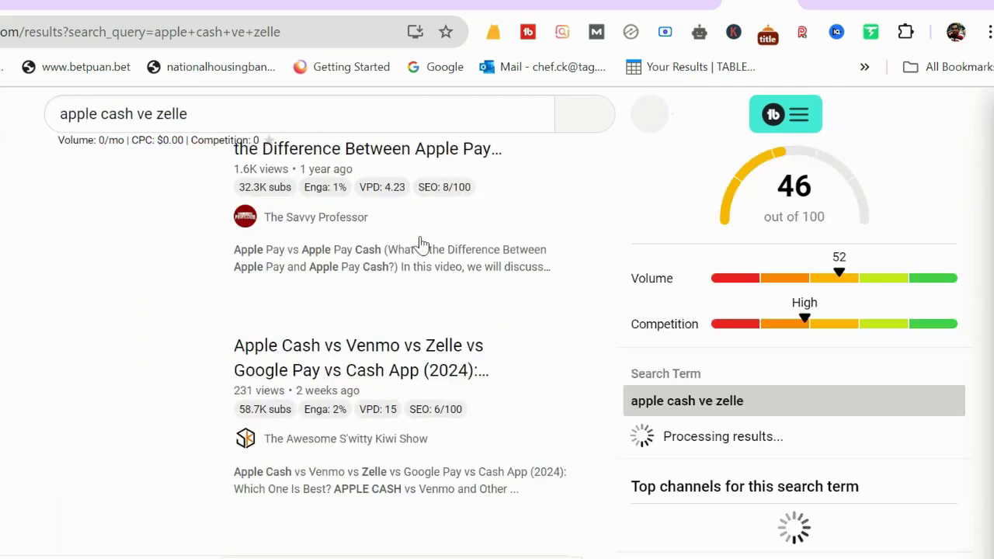
Step: Review the 'zelle vs venmo 2025' results and vidIQ Search Insights, with the Apple Cash video first
{"action": "scroll", "coordinate": [404, 218], "scroll_direction": "down", "scroll_amount": 5}
{"action": "scroll", "coordinate": [339, 218], "scroll_direction": "down", "scroll_amount": 10}
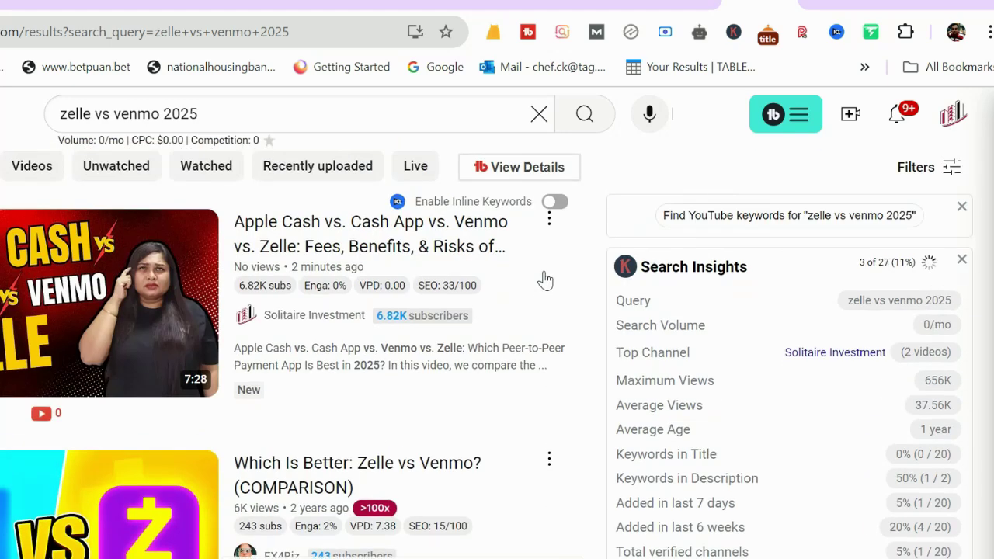
{"action": "mouse_move", "coordinate": [544, 279]}
{"action": "mouse_move", "coordinate": [433, 239]}
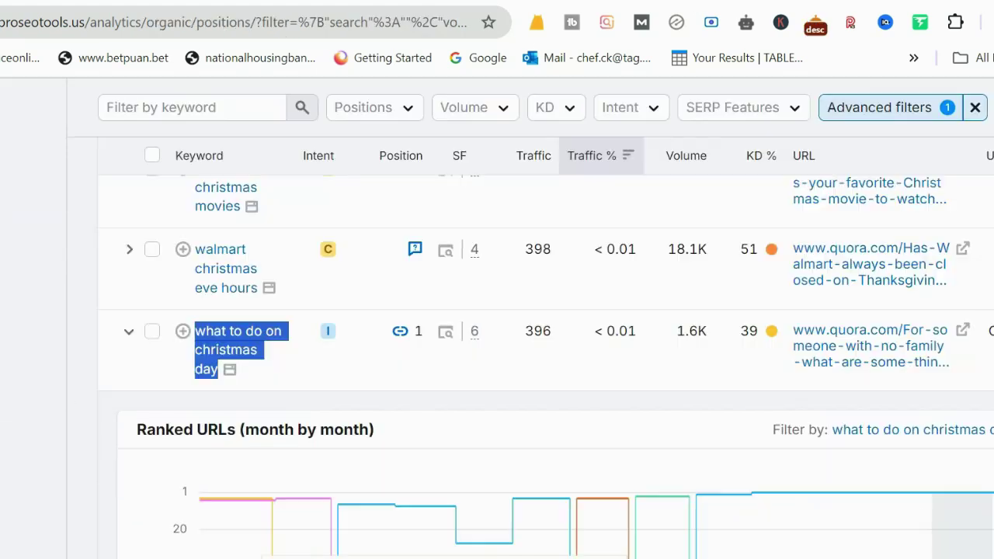
Step: Close the vidIQ tab to reach Semrush's Keyword Magic results for 'christmas gifts'
{"action": "left_click", "coordinate": [714, 1]}
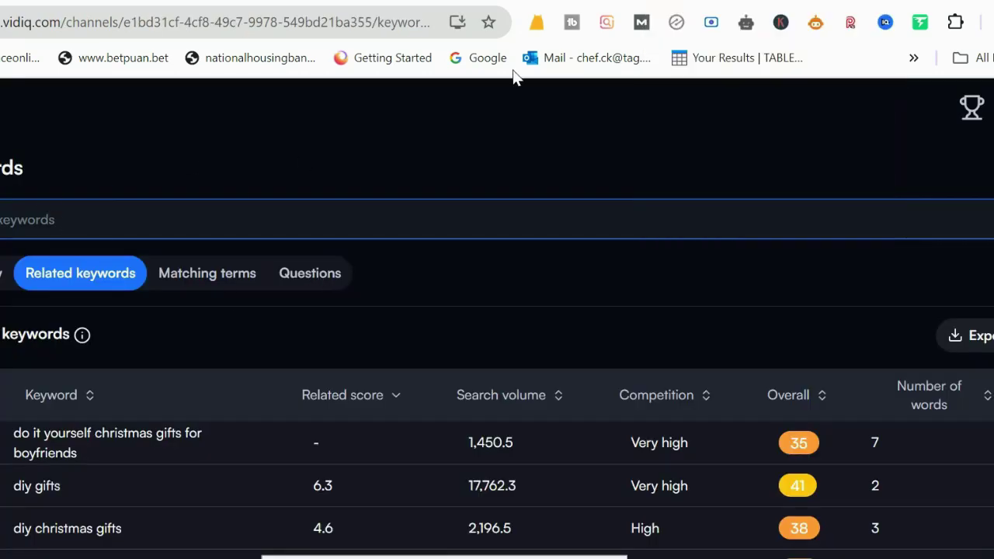
{"action": "key", "text": "ctrl+w"}
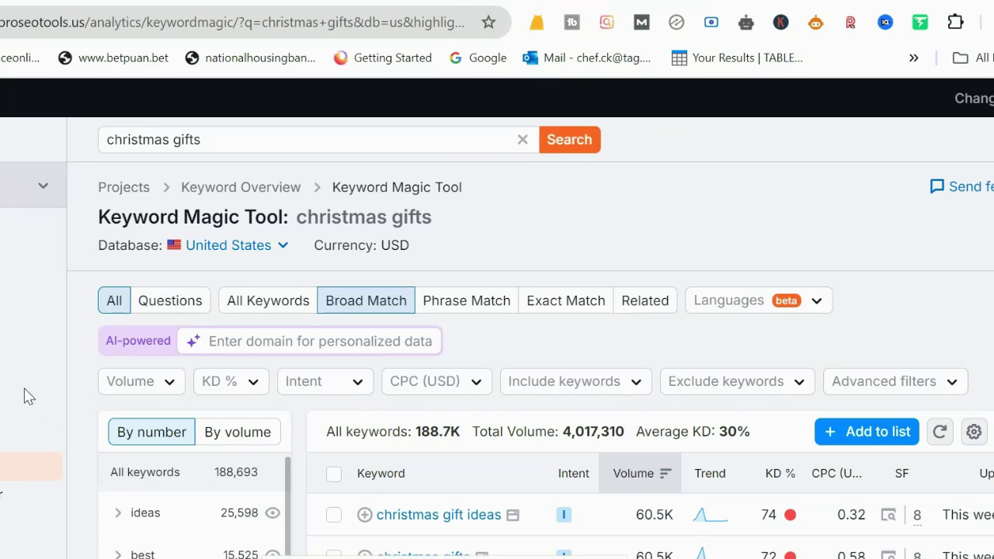
Step: Rerun the 'christmas gifts' search and scroll to 4.4K-volume keywords like 'most popular christmas gifts 2023'
{"action": "left_click", "coordinate": [237, 136]}
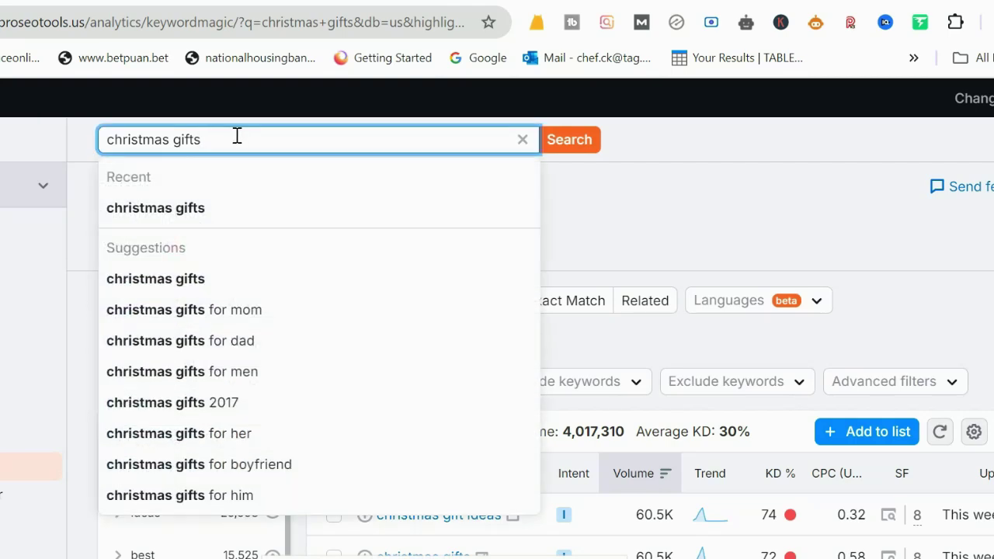
{"action": "key", "text": "Escape"}
{"action": "left_click", "coordinate": [585, 145]}
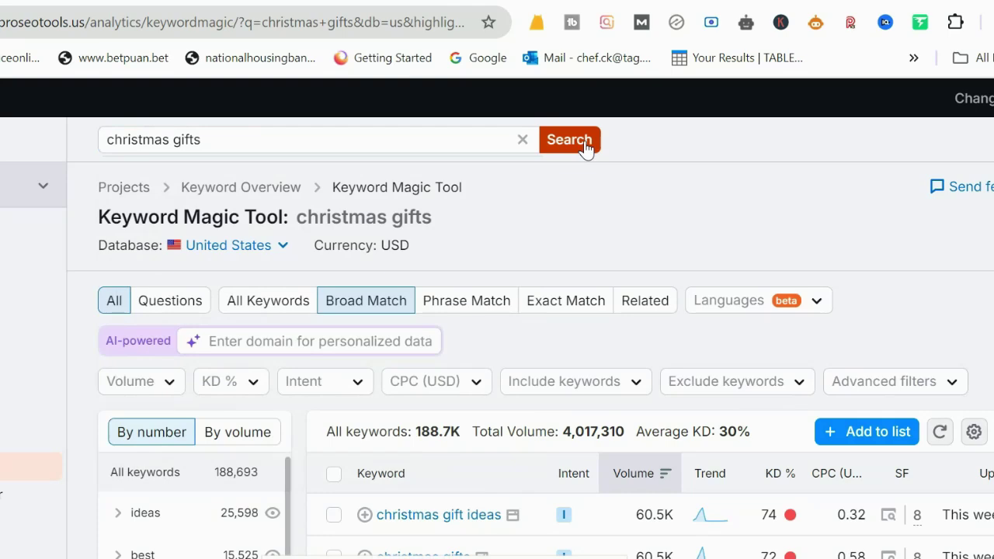
{"action": "scroll", "coordinate": [606, 206], "scroll_direction": "down", "scroll_amount": 10}
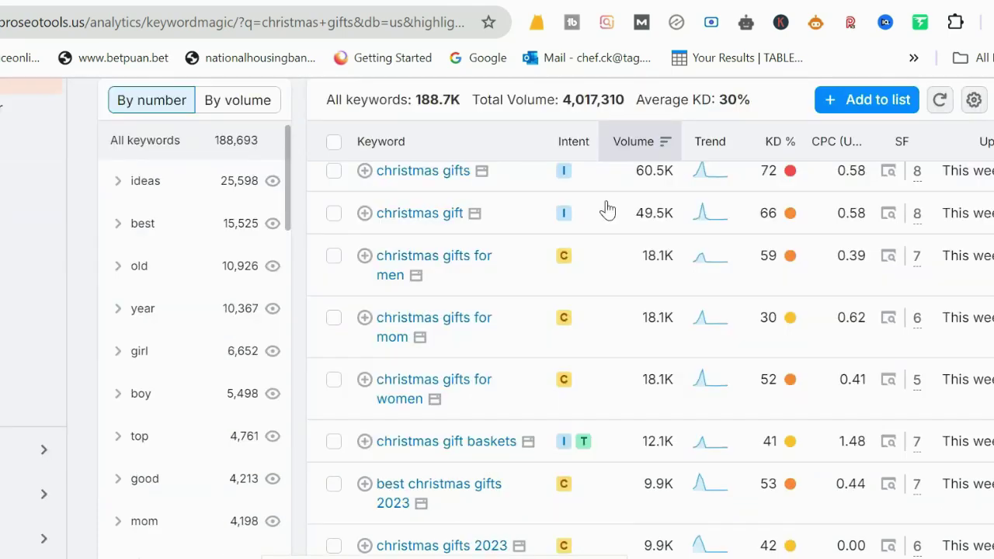
{"action": "scroll", "coordinate": [610, 208], "scroll_direction": "down", "scroll_amount": 12}
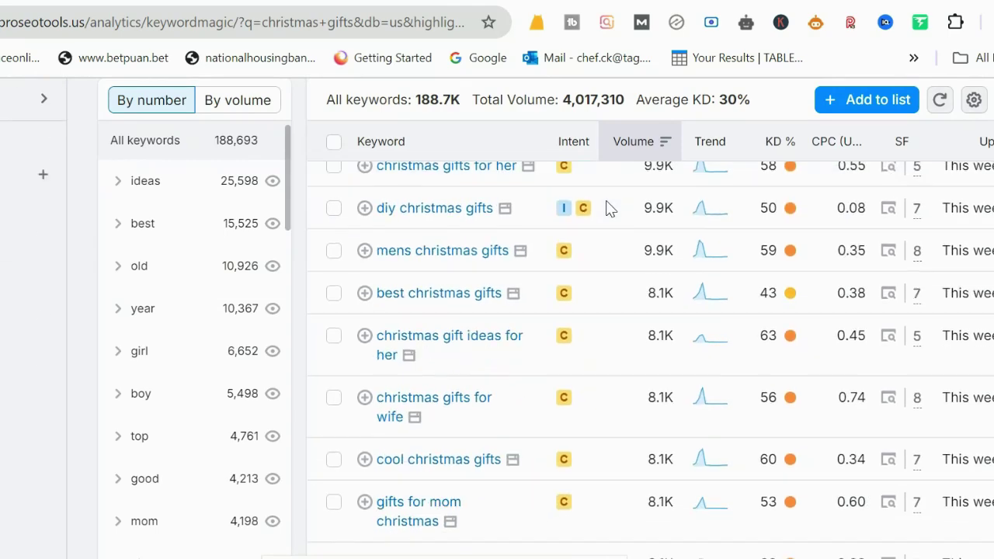
{"action": "scroll", "coordinate": [630, 263], "scroll_direction": "down", "scroll_amount": 4}
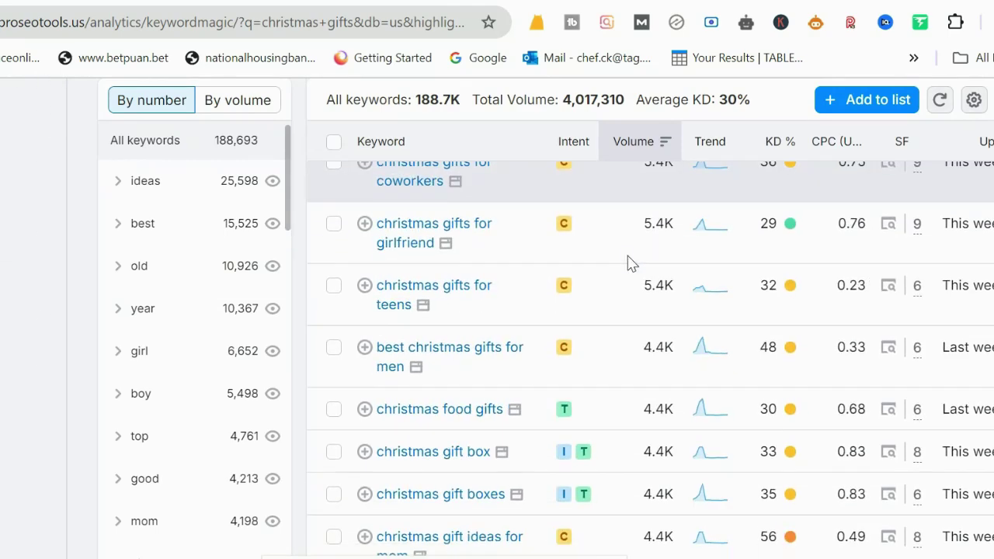
{"action": "scroll", "coordinate": [629, 263], "scroll_direction": "down", "scroll_amount": 8}
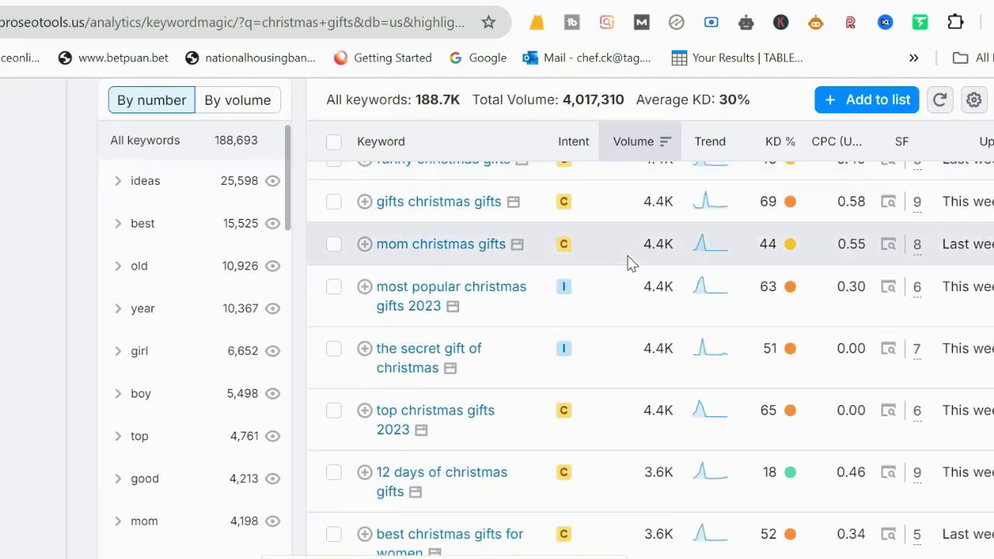
{"action": "scroll", "coordinate": [628, 262], "scroll_direction": "up", "scroll_amount": 1}
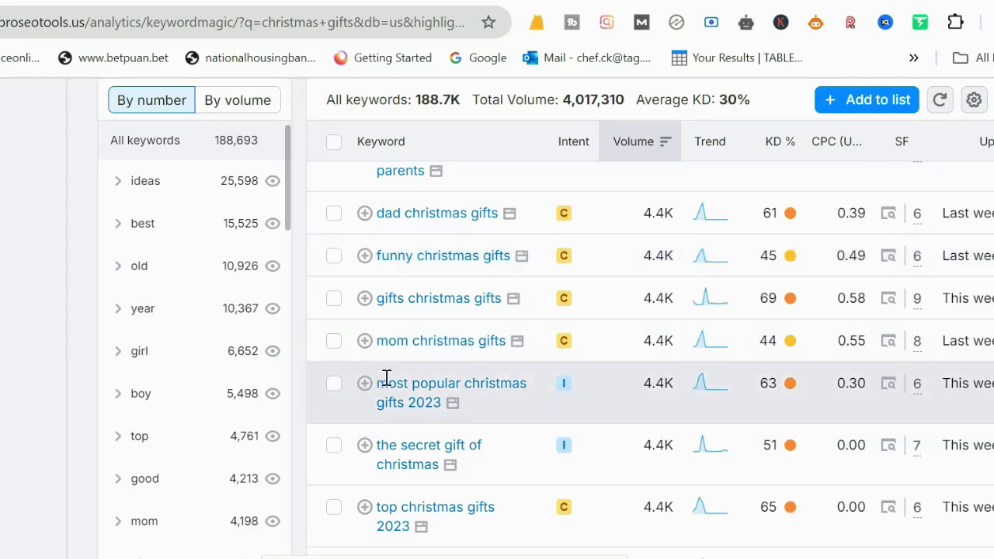
Step: Copy the Semrush keyword and search YouTube for 'most popular christmas gifts 2024'
{"action": "triple_click", "coordinate": [386, 378]}
{"action": "key", "text": "ctrl+Tab"}
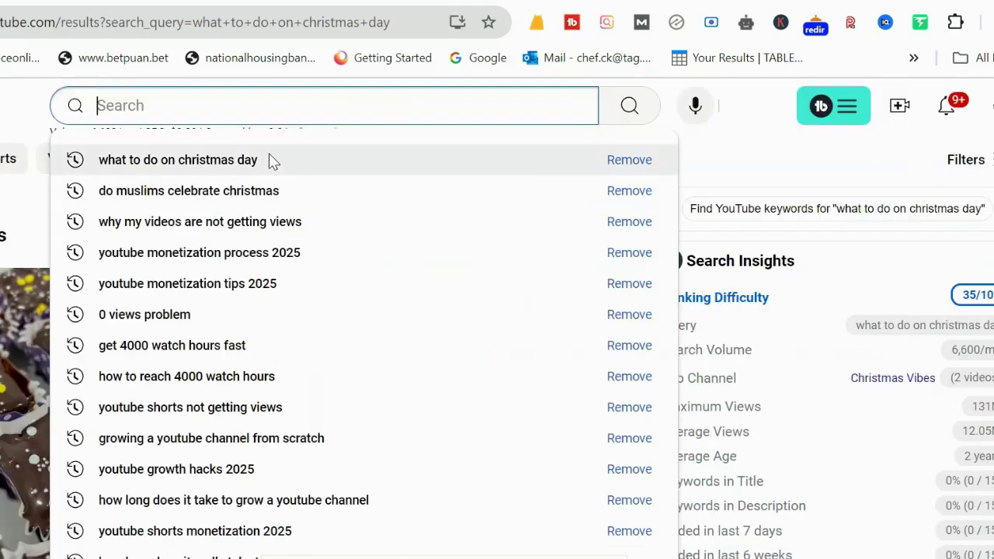
{"action": "right_click", "coordinate": [142, 107]}
{"action": "left_click", "coordinate": [172, 297]}
{"action": "key", "text": "Return"}
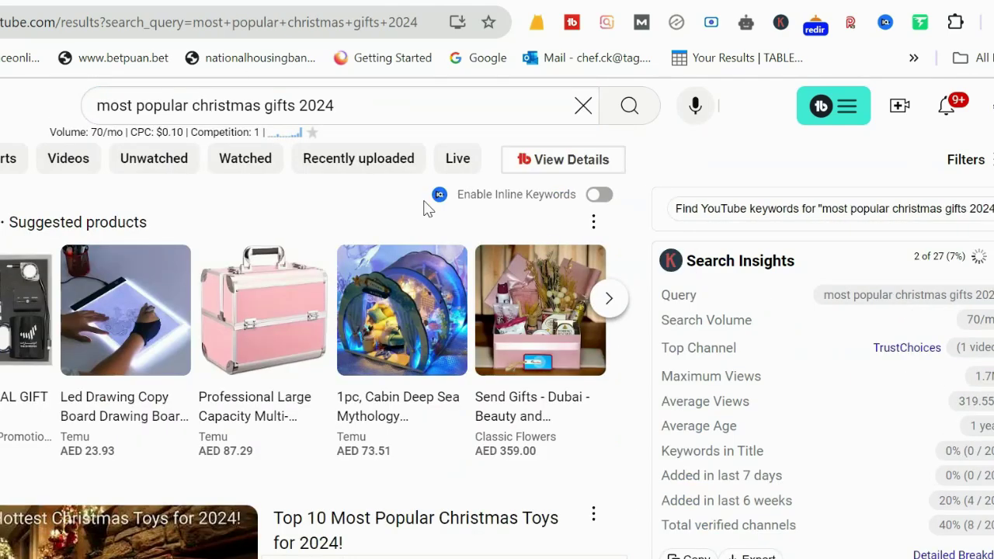
Step: Highlight every occurrence of the search phrase on the results page
{"action": "left_click", "coordinate": [58, 116]}
{"action": "key", "text": "ctrl+a"}
{"action": "key", "text": "ctrl+c"}
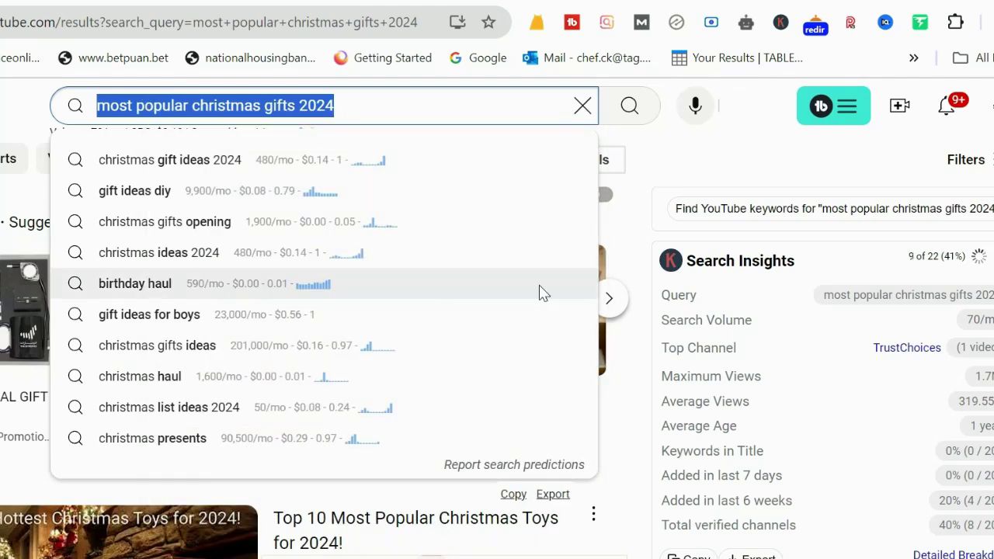
{"action": "key", "text": "ctrl+f"}
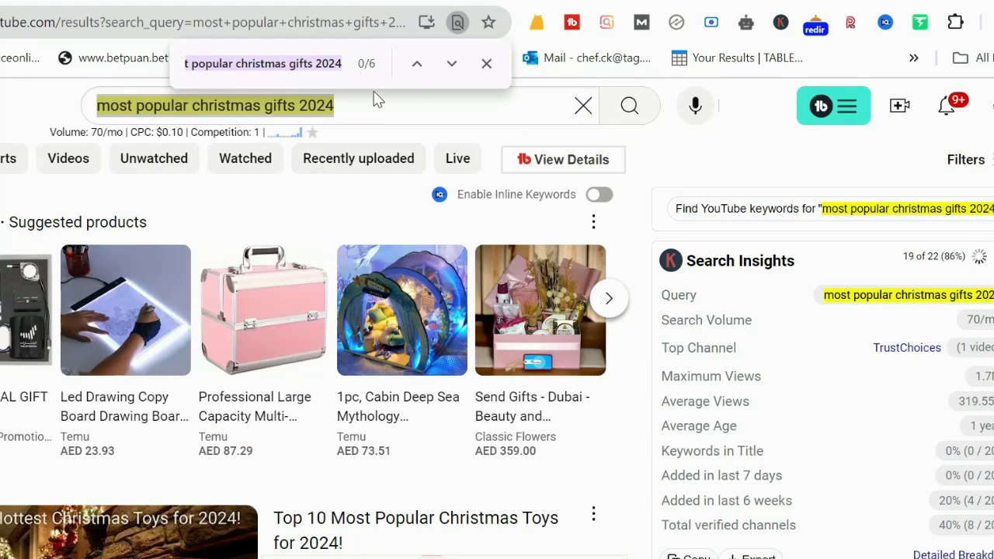
{"action": "left_click", "coordinate": [452, 63]}
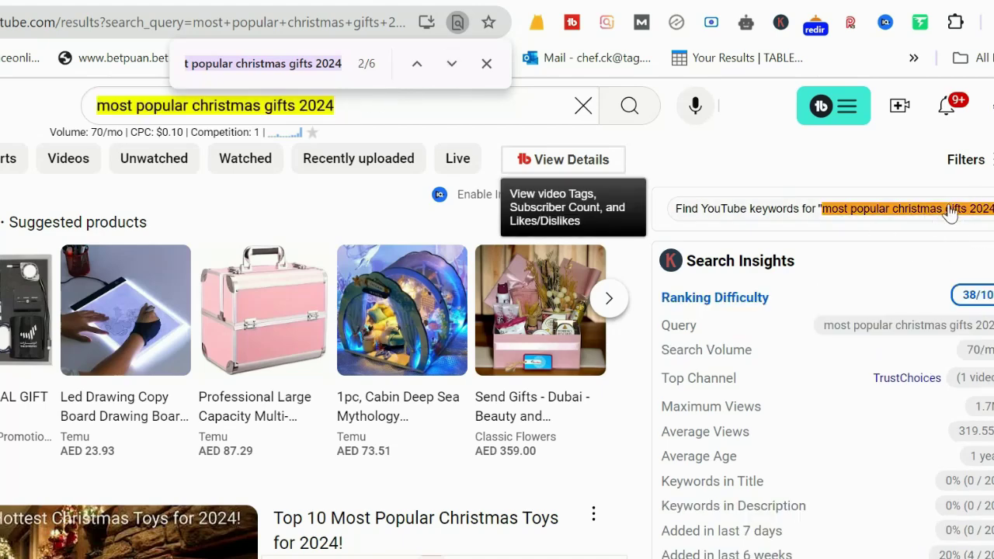
{"action": "left_click", "coordinate": [452, 66]}
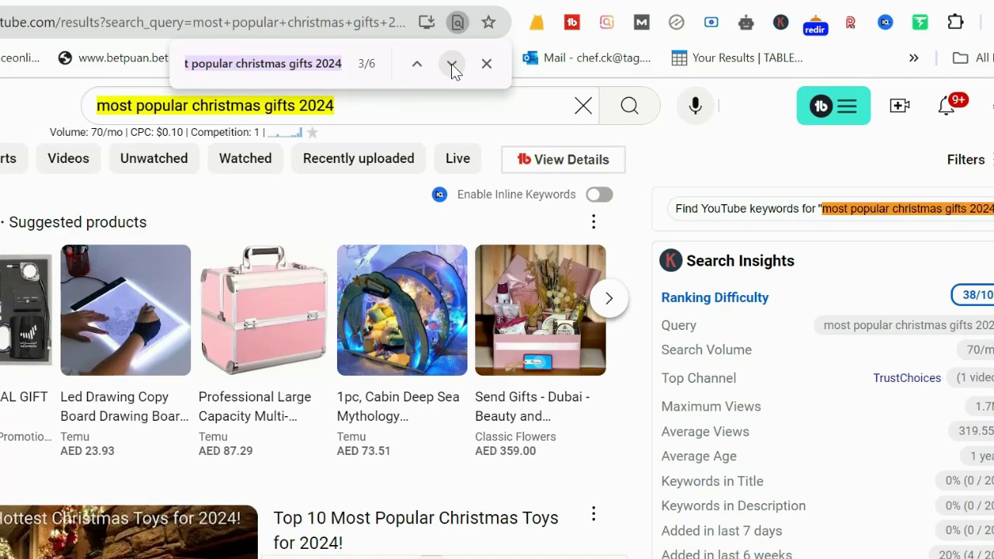
{"action": "left_click", "coordinate": [453, 66]}
{"action": "left_click", "coordinate": [452, 66]}
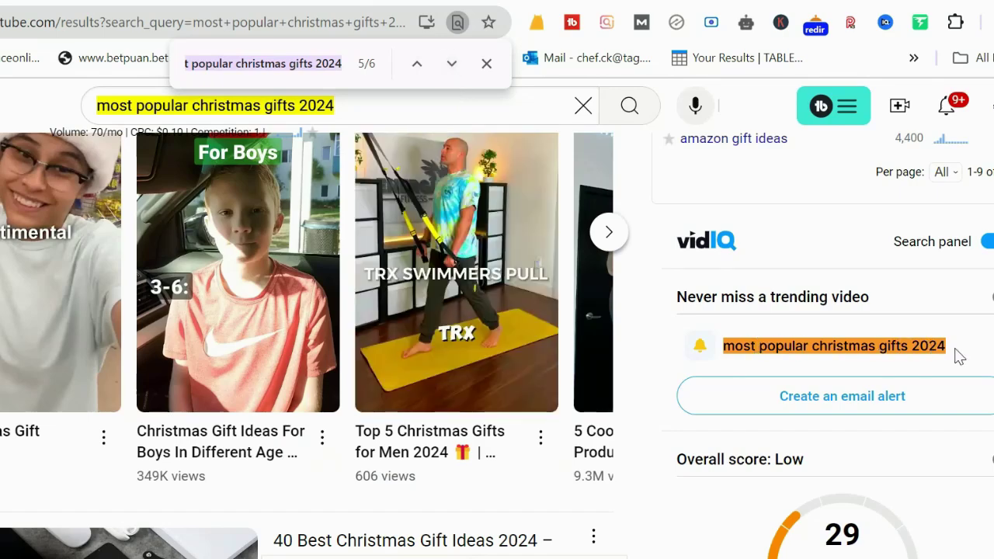
{"action": "scroll", "coordinate": [386, 317], "scroll_direction": "up", "scroll_amount": 2}
{"action": "scroll", "coordinate": [387, 317], "scroll_direction": "down", "scroll_amount": 10}
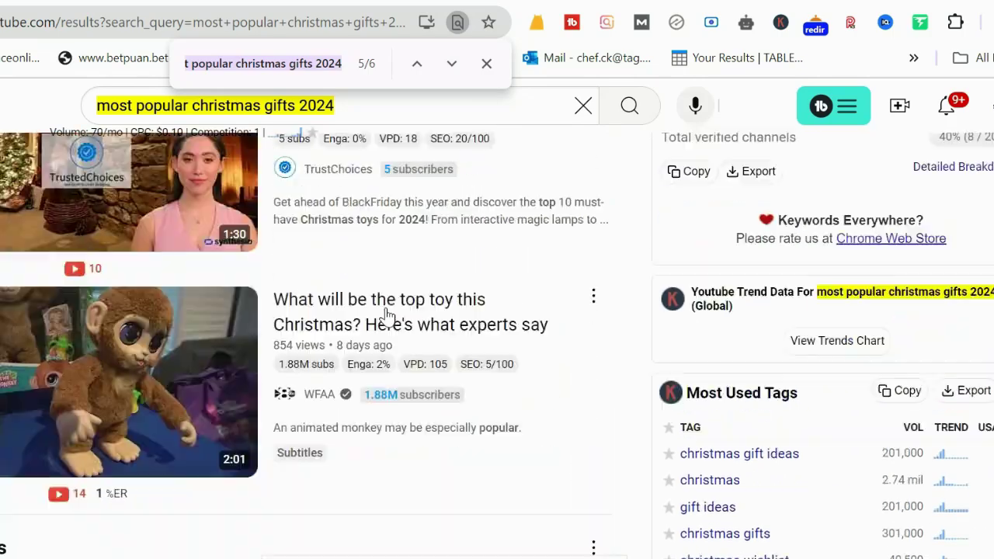
{"action": "scroll", "coordinate": [610, 247], "scroll_direction": "up", "scroll_amount": 2}
{"action": "scroll", "coordinate": [610, 248], "scroll_direction": "down", "scroll_amount": 1}
{"action": "scroll", "coordinate": [592, 256], "scroll_direction": "up", "scroll_amount": 4}
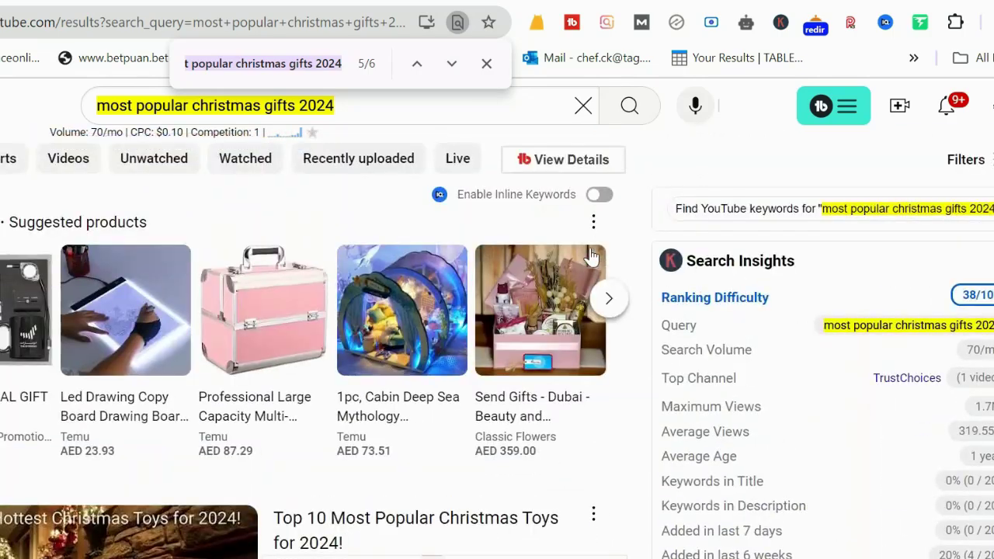
{"action": "scroll", "coordinate": [257, 177], "scroll_direction": "down", "scroll_amount": 2}
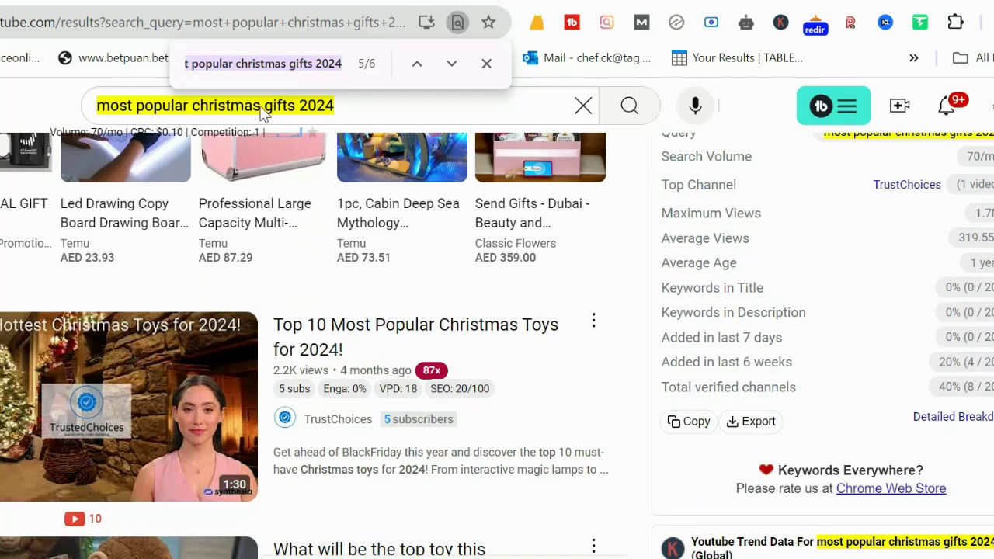
{"action": "scroll", "coordinate": [540, 343], "scroll_direction": "down", "scroll_amount": 1}
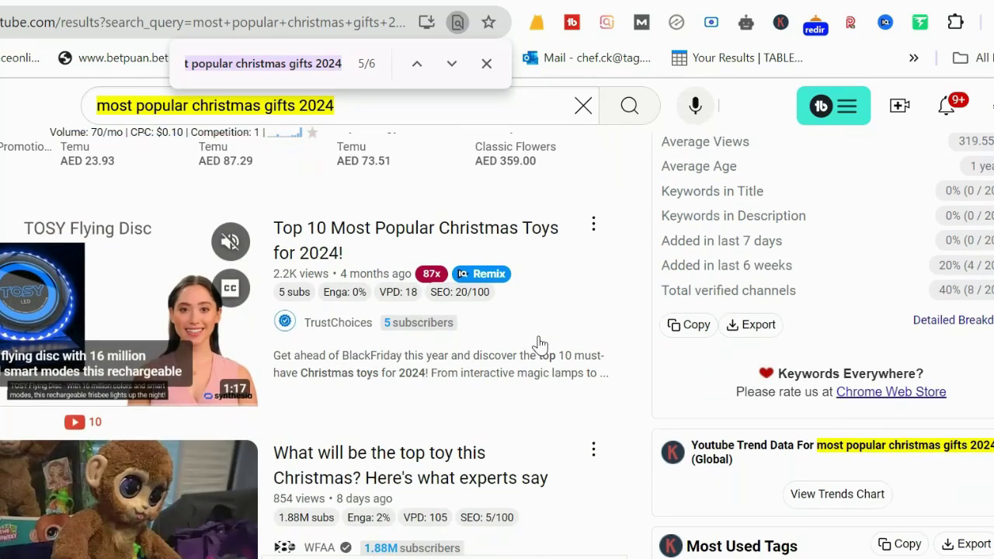
{"action": "scroll", "coordinate": [289, 132], "scroll_direction": "up", "scroll_amount": 1}
{"action": "scroll", "coordinate": [344, 251], "scroll_direction": "down", "scroll_amount": 2}
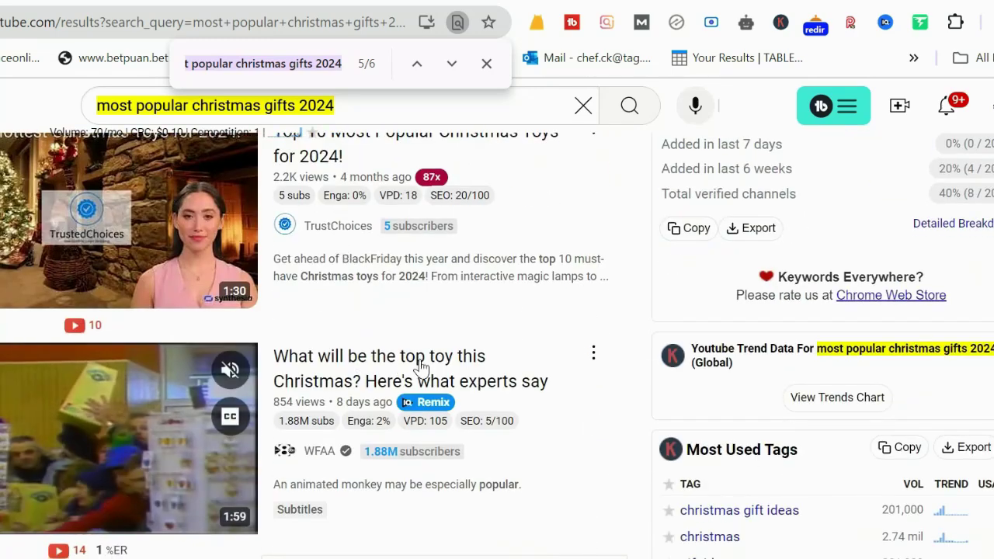
{"action": "scroll", "coordinate": [505, 360], "scroll_direction": "down", "scroll_amount": 5}
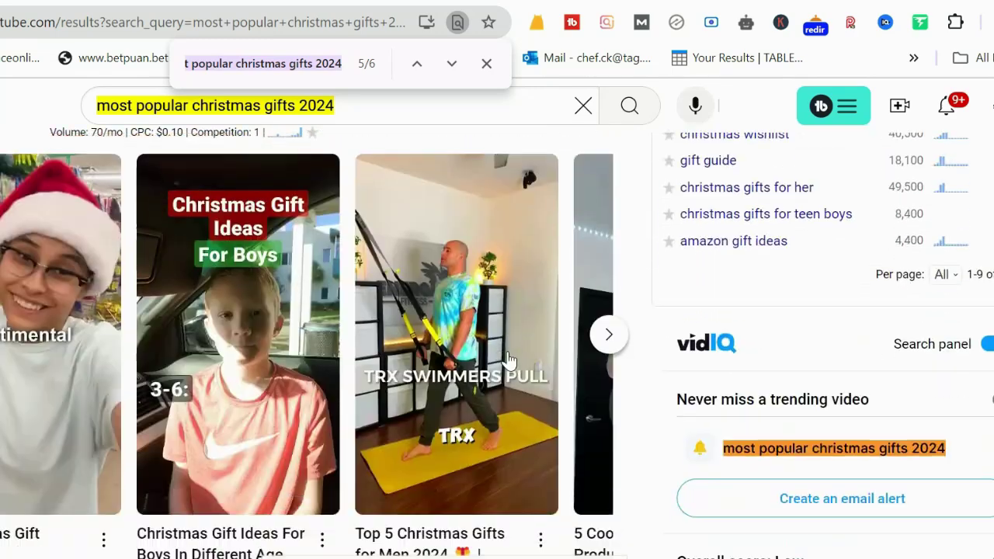
{"action": "scroll", "coordinate": [509, 360], "scroll_direction": "down", "scroll_amount": 4}
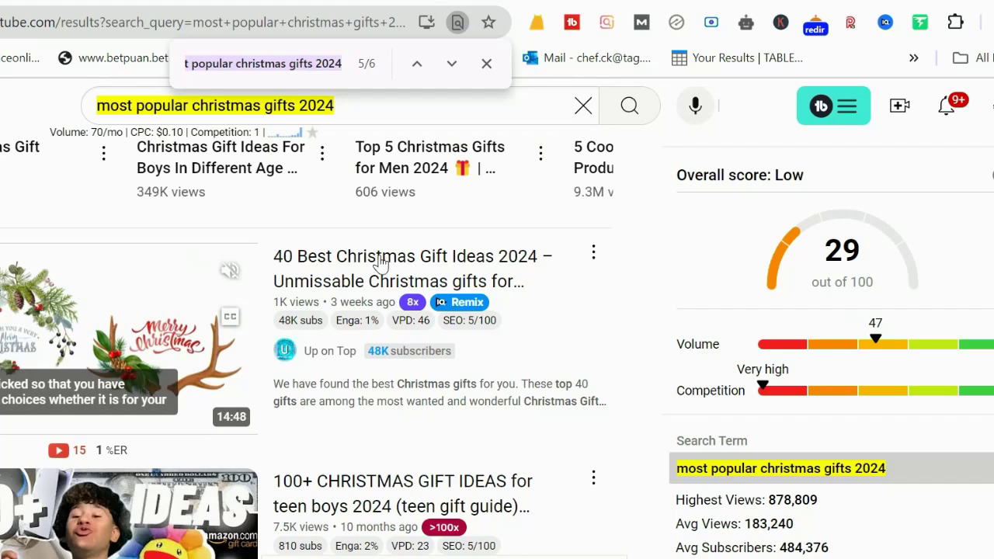
{"action": "scroll", "coordinate": [380, 264], "scroll_direction": "down", "scroll_amount": 2}
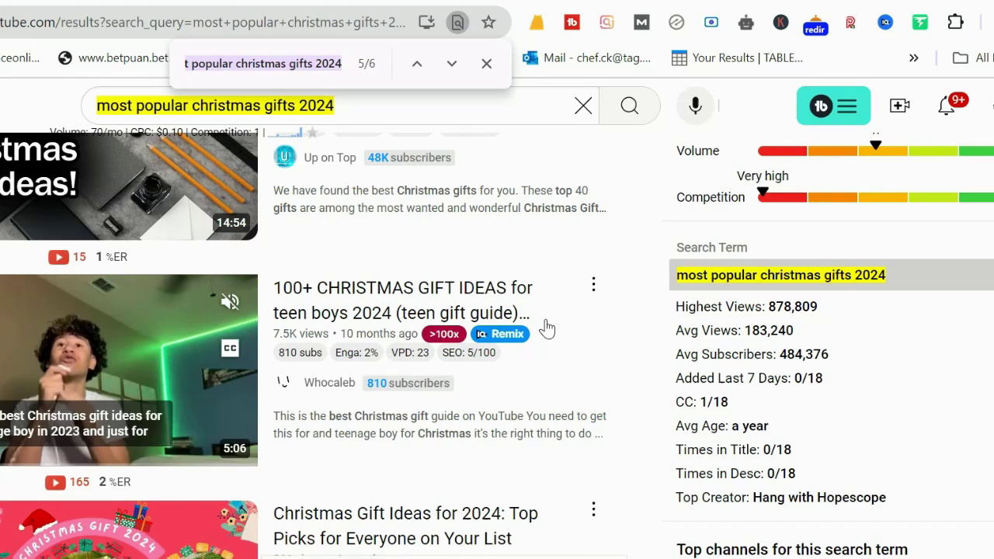
{"action": "scroll", "coordinate": [546, 329], "scroll_direction": "down", "scroll_amount": 1}
{"action": "scroll", "coordinate": [551, 331], "scroll_direction": "down", "scroll_amount": 1}
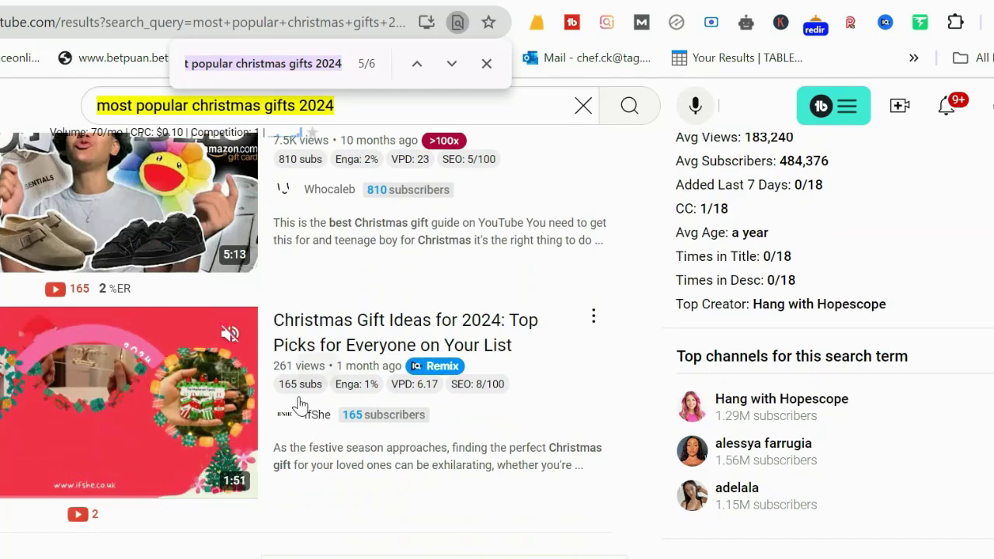
{"action": "scroll", "coordinate": [499, 392], "scroll_direction": "down", "scroll_amount": 5}
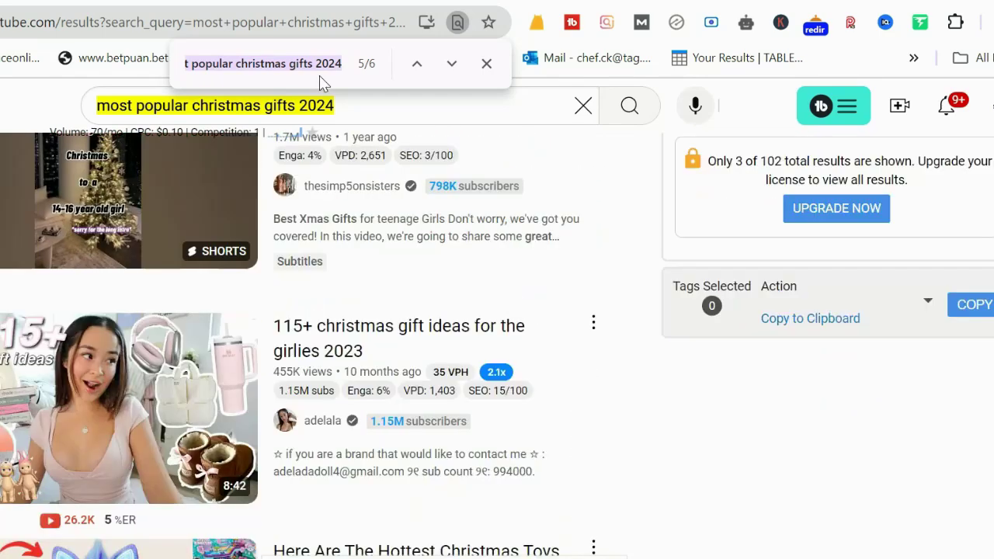
Step: Search vidIQ Keywords for the pasted 'most popular christmas gifts 2024' to see its scores
{"action": "left_click", "coordinate": [690, 1]}
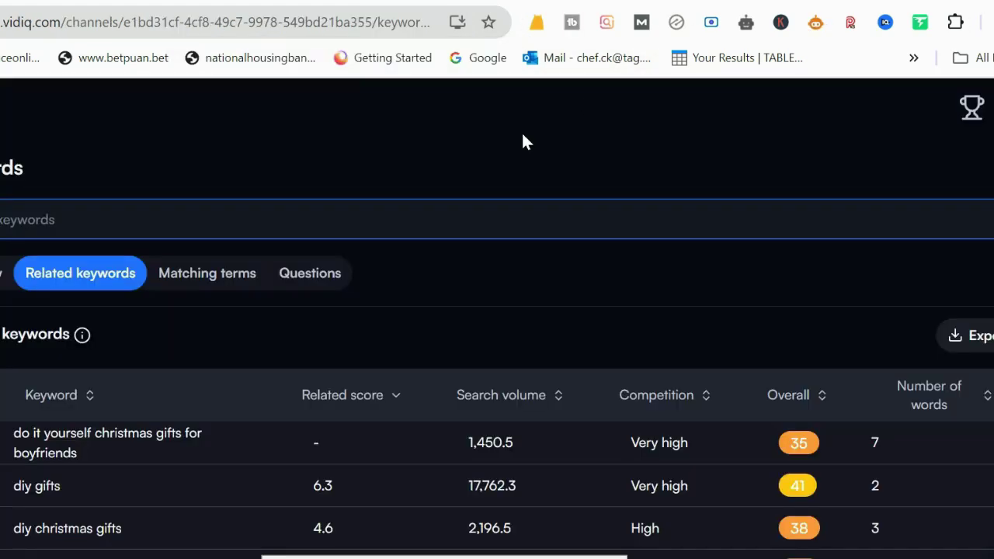
{"action": "left_click", "coordinate": [62, 222]}
{"action": "right_click", "coordinate": [122, 224]}
{"action": "left_click", "coordinate": [136, 349]}
{"action": "key", "text": "Return"}
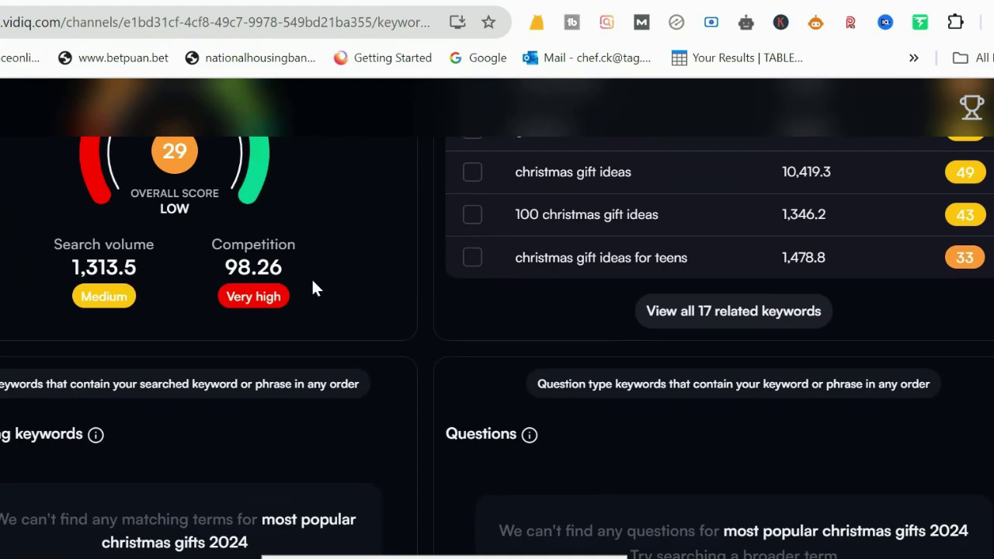
Step: Scroll the Related keywords table and select 'christmas gift ideas for teen boys'
{"action": "scroll", "coordinate": [314, 295], "scroll_direction": "up", "scroll_amount": 1}
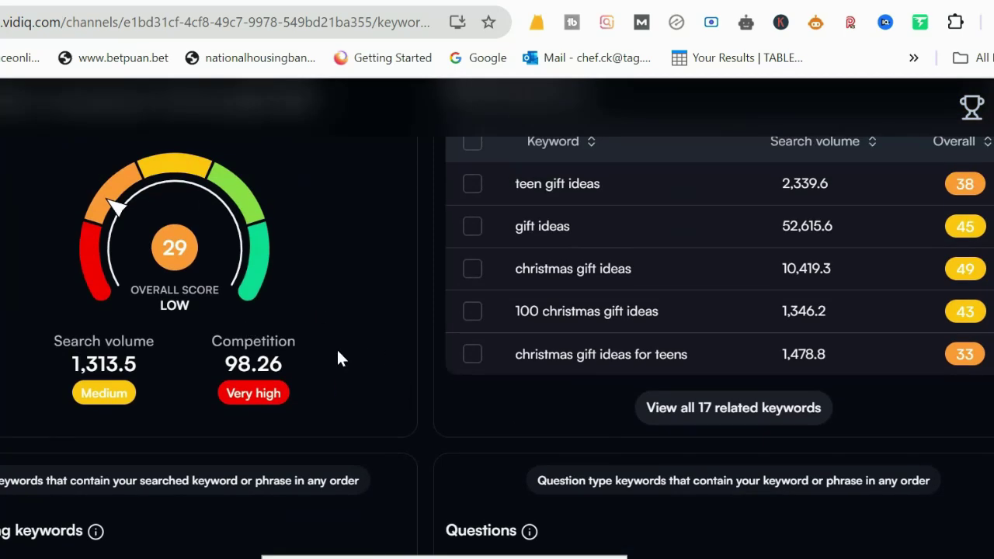
{"action": "scroll", "coordinate": [341, 358], "scroll_direction": "up", "scroll_amount": 1}
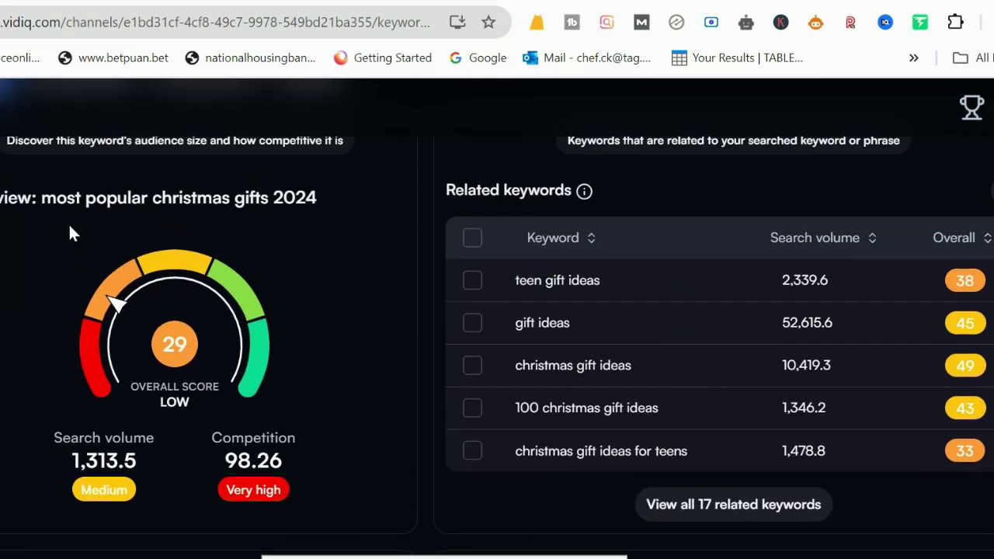
{"action": "scroll", "coordinate": [342, 280], "scroll_direction": "down", "scroll_amount": 7}
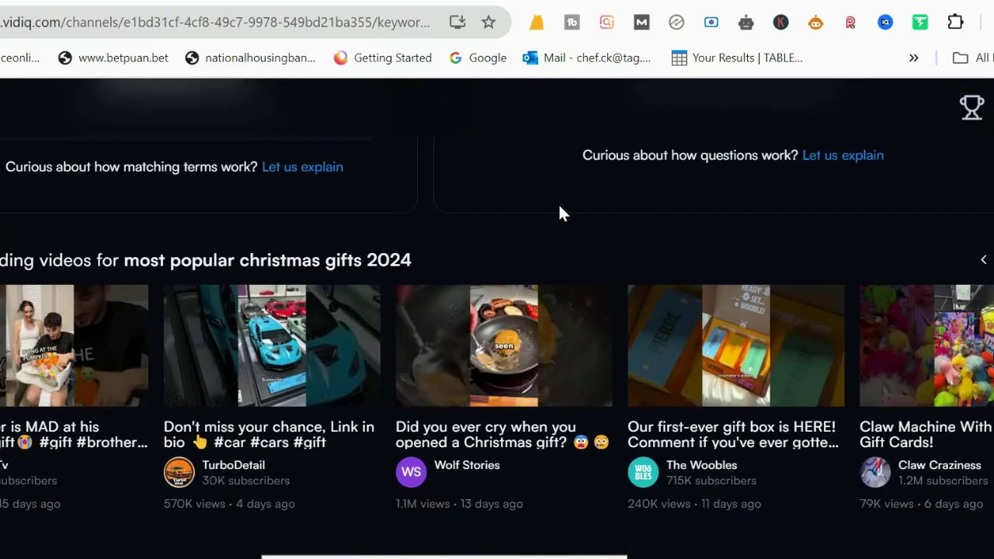
{"action": "scroll", "coordinate": [497, 274], "scroll_direction": "up", "scroll_amount": 7}
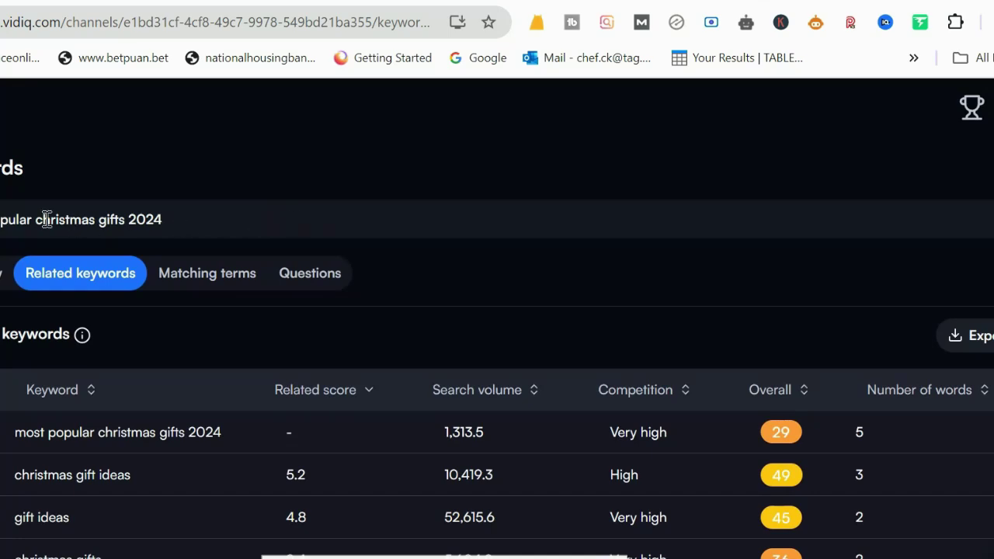
{"action": "scroll", "coordinate": [438, 238], "scroll_direction": "down", "scroll_amount": 6}
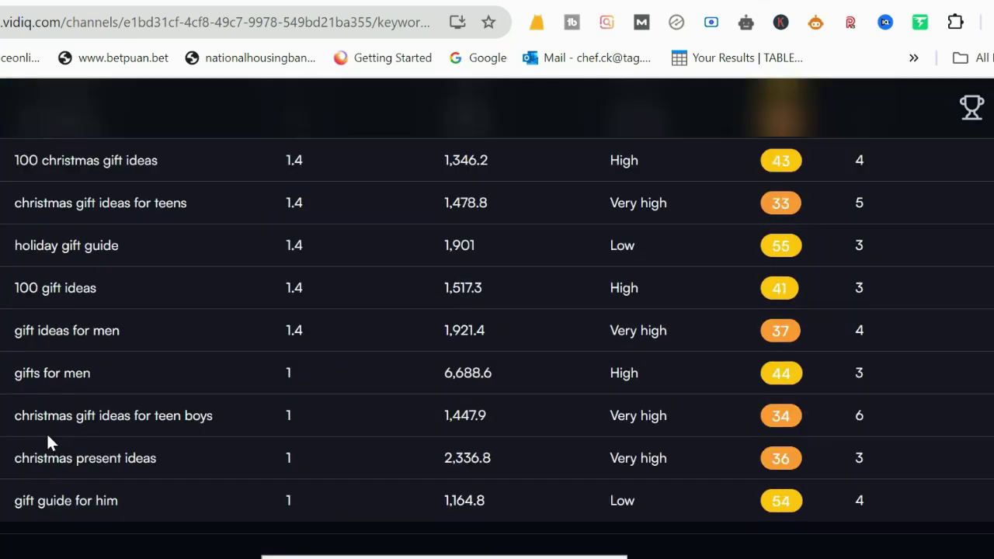
{"action": "scroll", "coordinate": [47, 443], "scroll_direction": "up", "scroll_amount": 6}
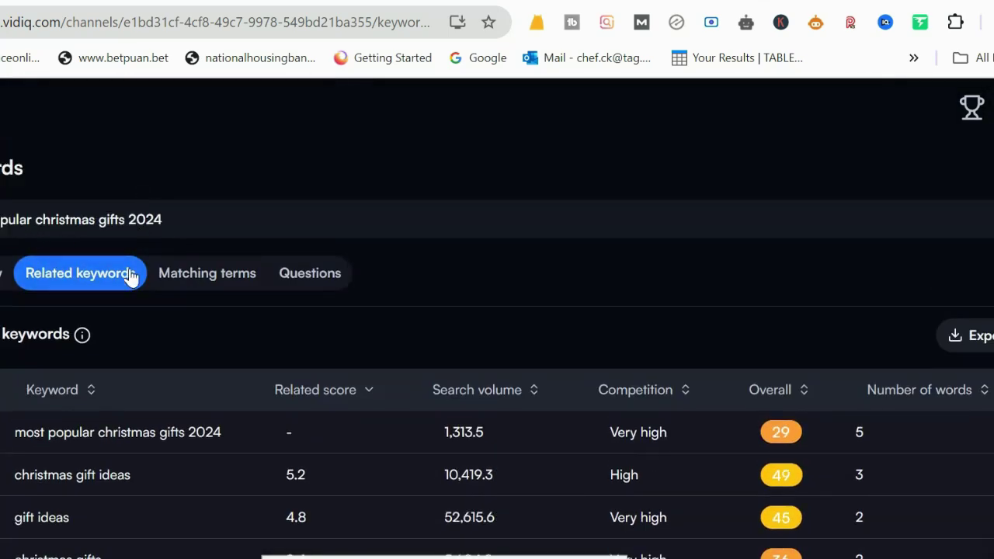
{"action": "scroll", "coordinate": [245, 296], "scroll_direction": "down", "scroll_amount": 6}
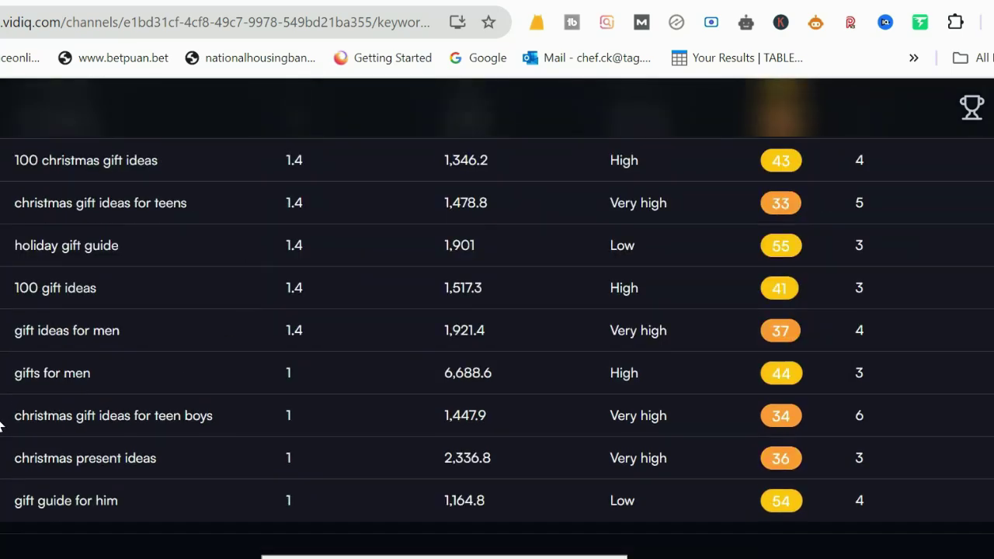
{"action": "left_click_drag", "start_coordinate": [10, 425], "coordinate": [249, 416]}
{"action": "key", "text": "ctrl+c"}
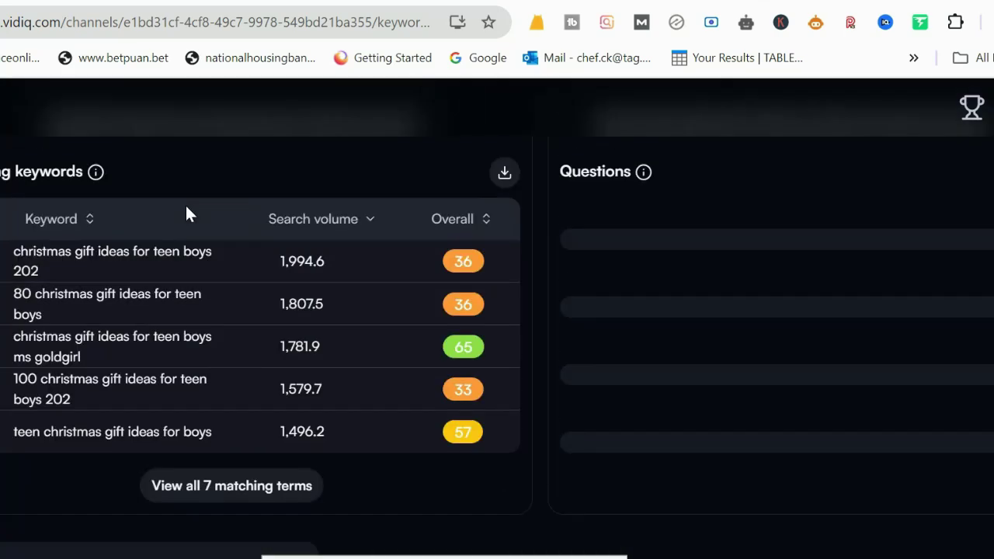
{"action": "key", "text": "ctrl+Tab"}
Step: Search YouTube for 'christmas gift ideas for teen boys in 2024' and check its score
{"action": "left_click", "coordinate": [167, 105]}
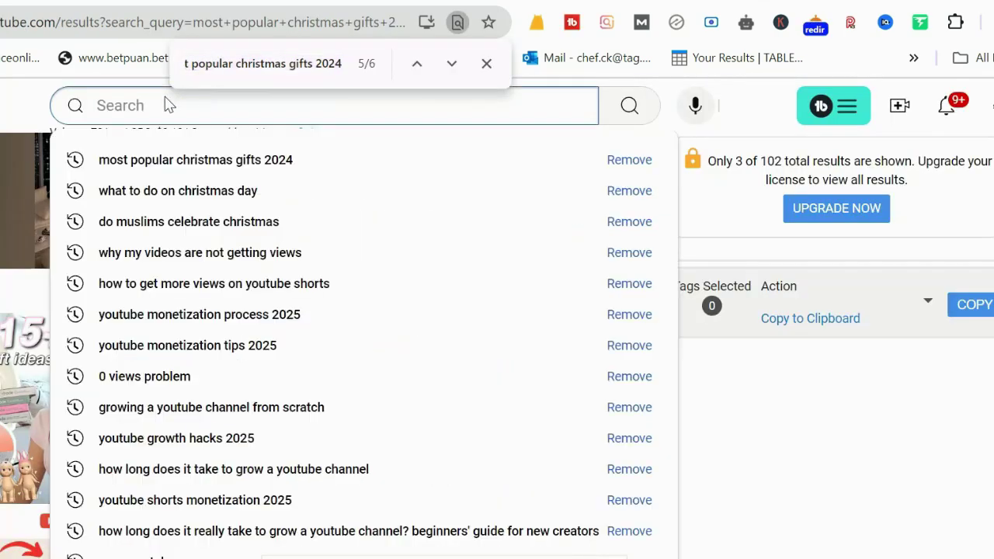
{"action": "right_click", "coordinate": [139, 104]}
{"action": "left_click", "coordinate": [182, 295]}
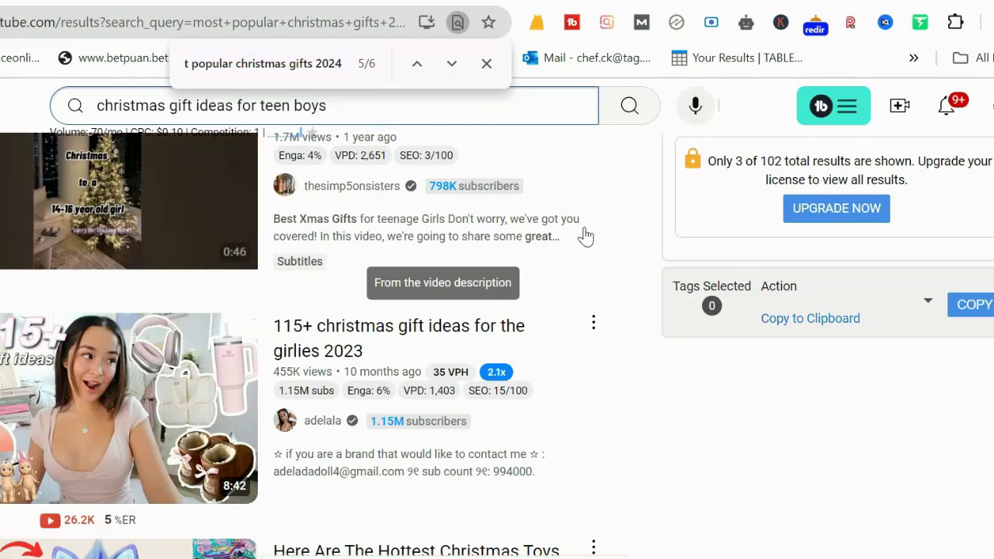
{"action": "type", "text": "in 202"}
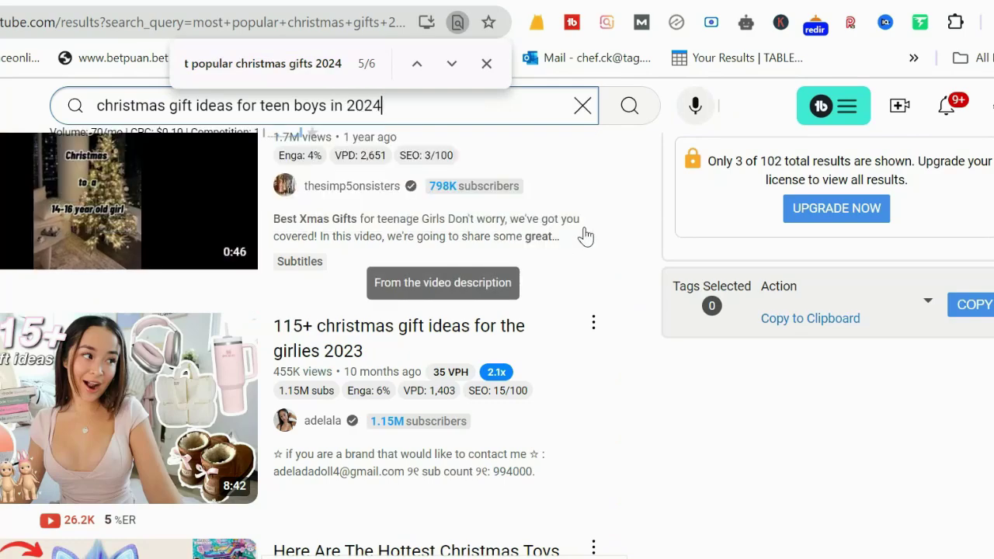
{"action": "type", "text": "4"}
{"action": "key", "text": "Return"}
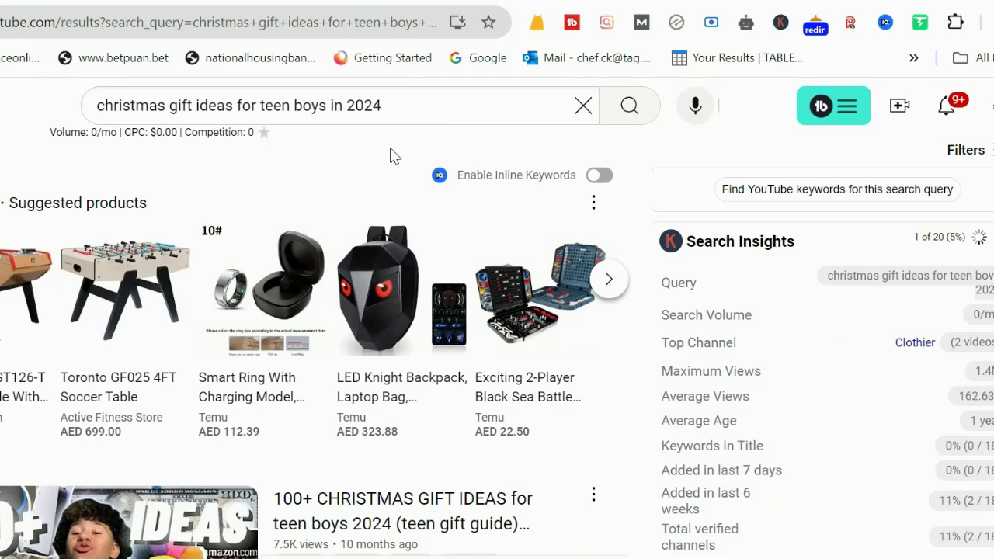
{"action": "scroll", "coordinate": [477, 237], "scroll_direction": "down", "scroll_amount": 7}
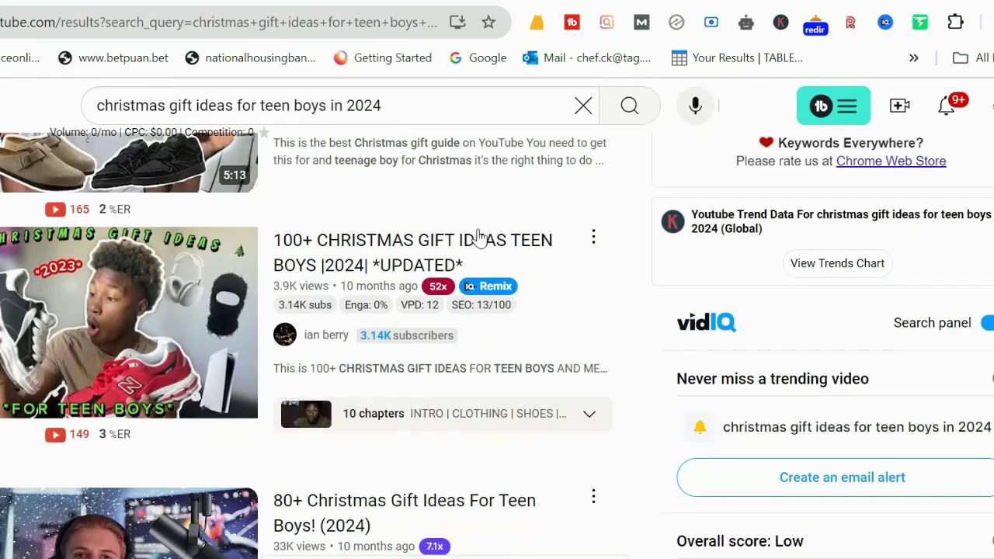
Step: Change the query to 'christmas gift ideas for teen girls in 2024' and rerun it
{"action": "left_click", "coordinate": [416, 102]}
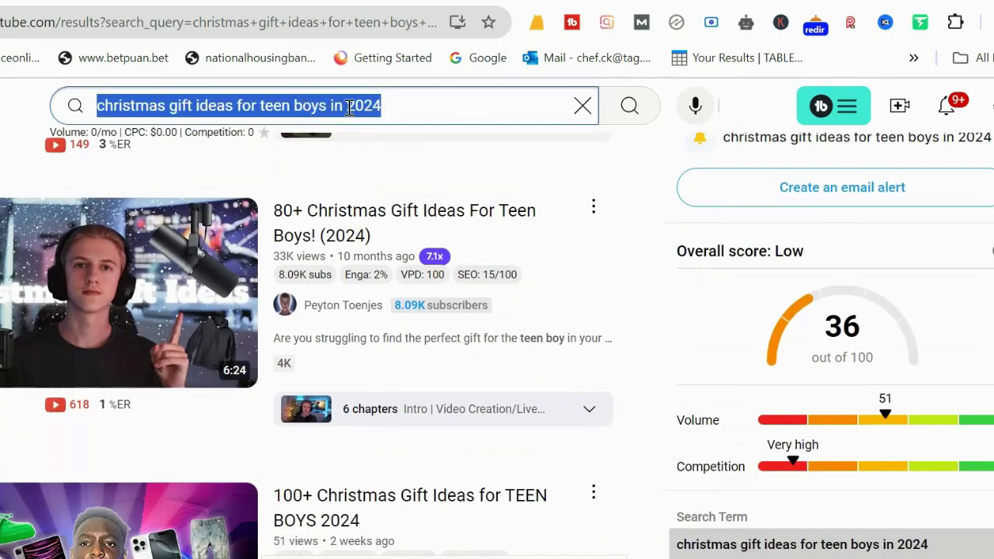
{"action": "scroll", "coordinate": [490, 226], "scroll_direction": "up", "scroll_amount": 6}
{"action": "left_click_drag", "start_coordinate": [326, 104], "coordinate": [303, 106]}
{"action": "type", "text": "girls"}
{"action": "key", "text": "Return"}
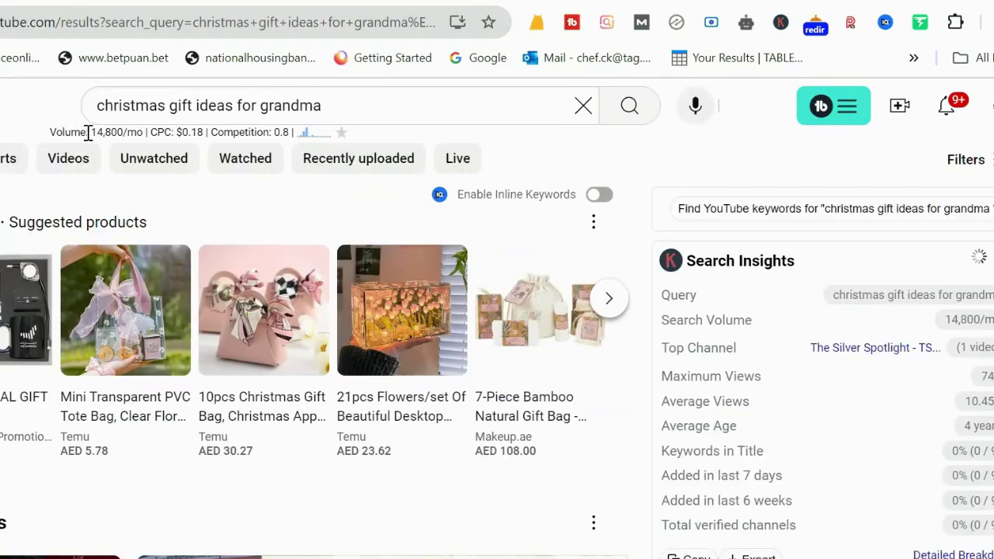
Step: Note the 14,800/mo search volume, then search YouTube for 'christmas gift ideas for grandma in 2024'
{"action": "left_click_drag", "start_coordinate": [52, 135], "coordinate": [144, 131]}
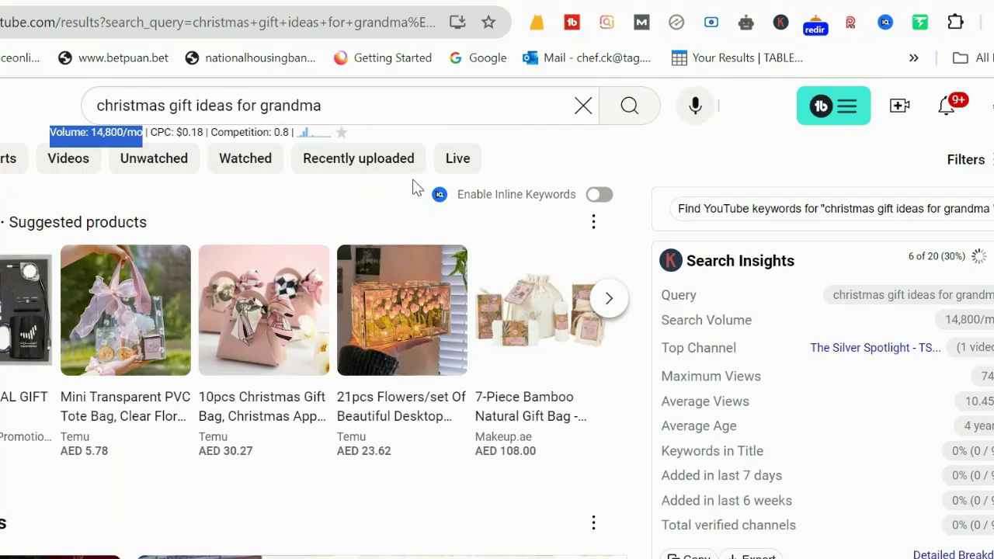
{"action": "scroll", "coordinate": [416, 188], "scroll_direction": "down", "scroll_amount": 10}
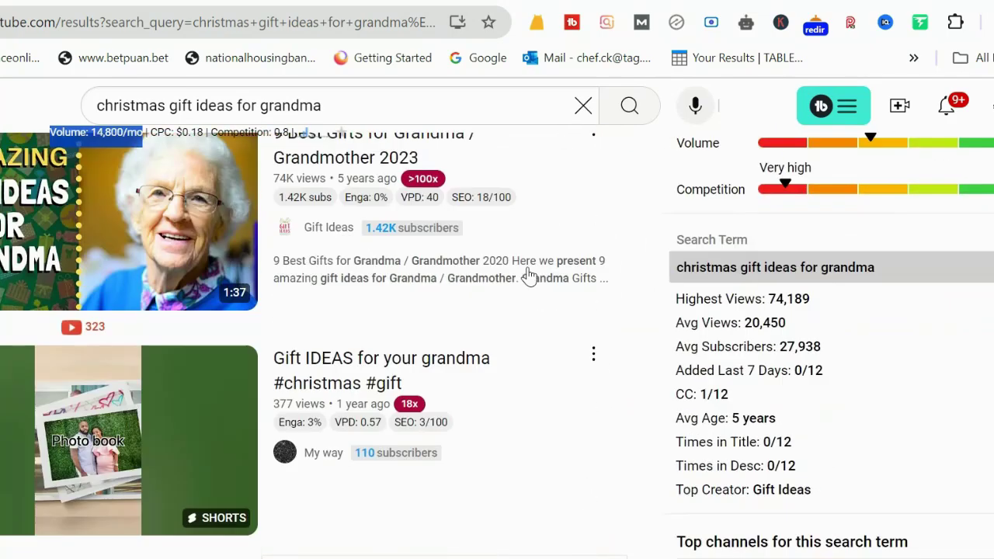
{"action": "scroll", "coordinate": [529, 277], "scroll_direction": "up", "scroll_amount": 10}
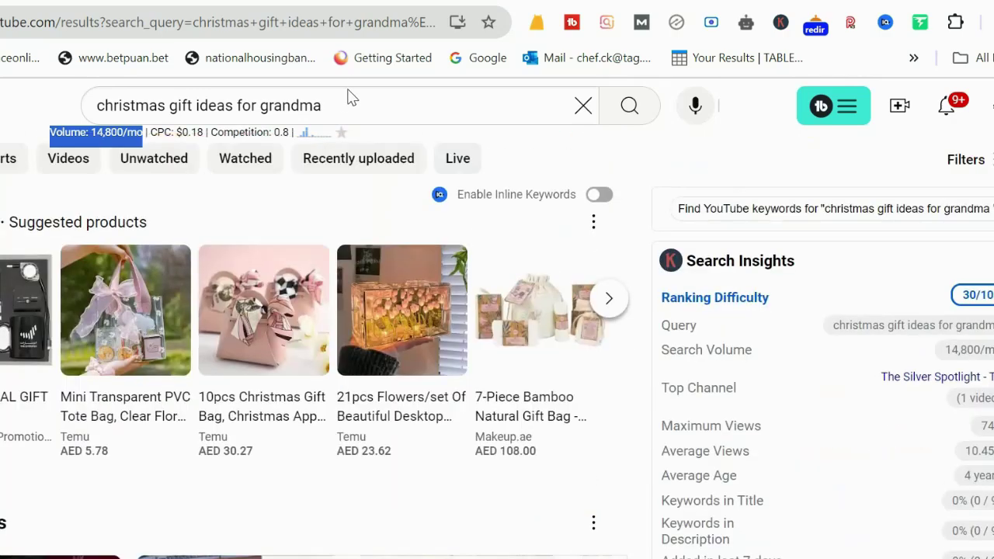
{"action": "left_click", "coordinate": [347, 105]}
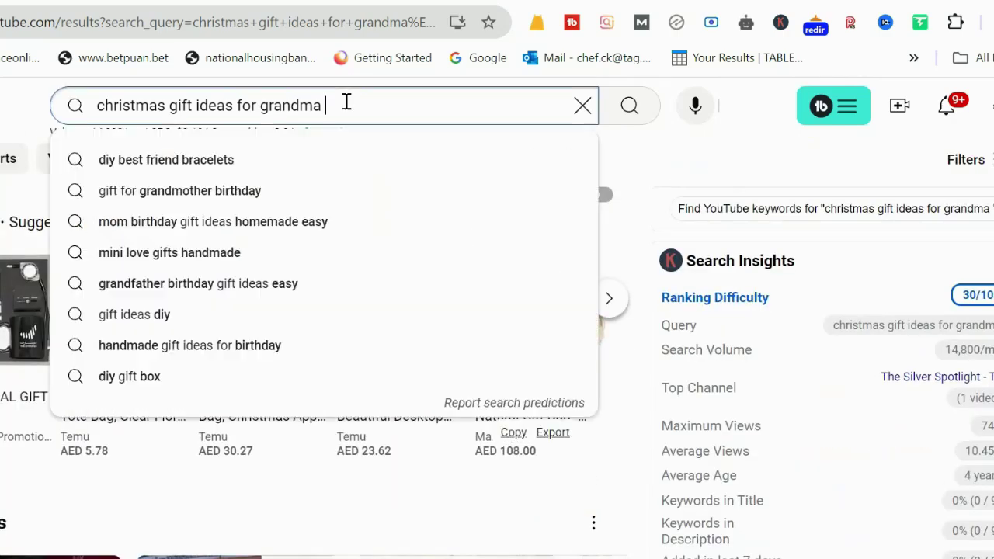
{"action": "type", "text": "in 2024"}
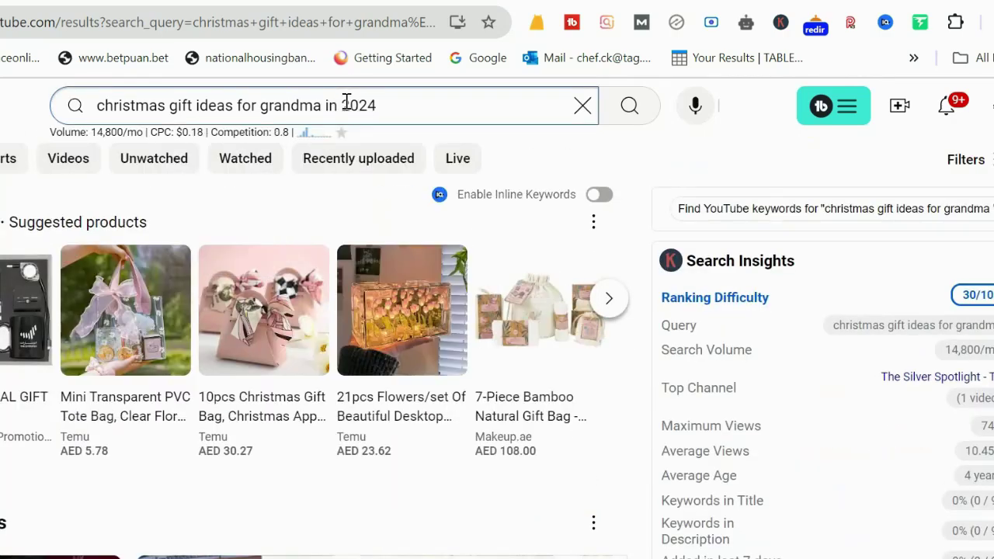
{"action": "key", "text": "Return"}
Step: Find and step through every occurrence of the query on the results page
{"action": "scroll", "coordinate": [521, 215], "scroll_direction": "up", "scroll_amount": 5}
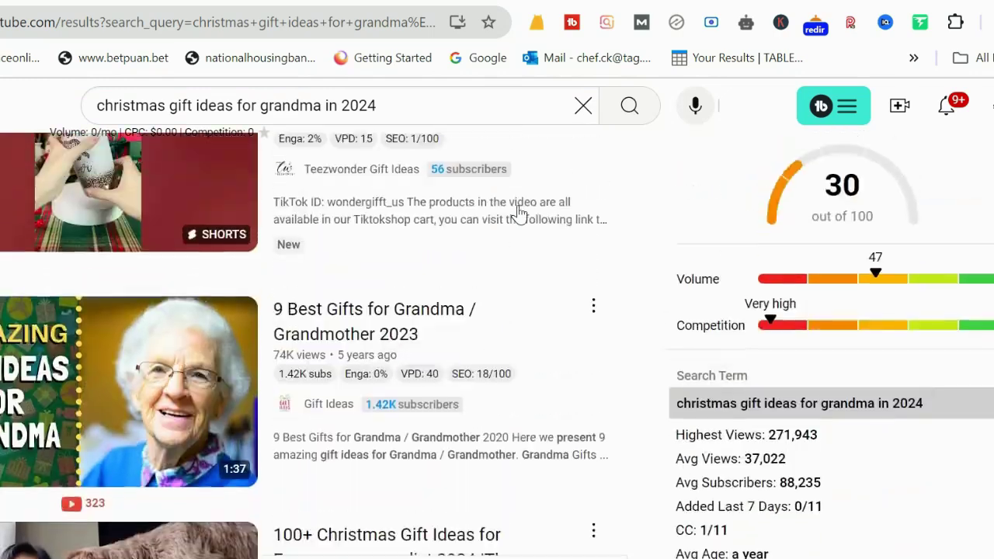
{"action": "left_click_drag", "start_coordinate": [379, 104], "coordinate": [72, 93]}
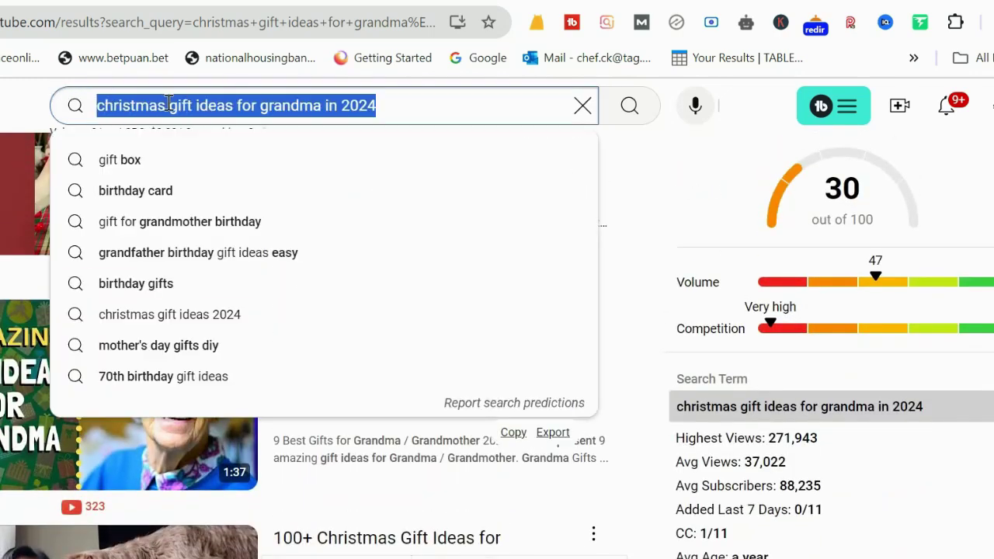
{"action": "key", "text": "ctrl+f"}
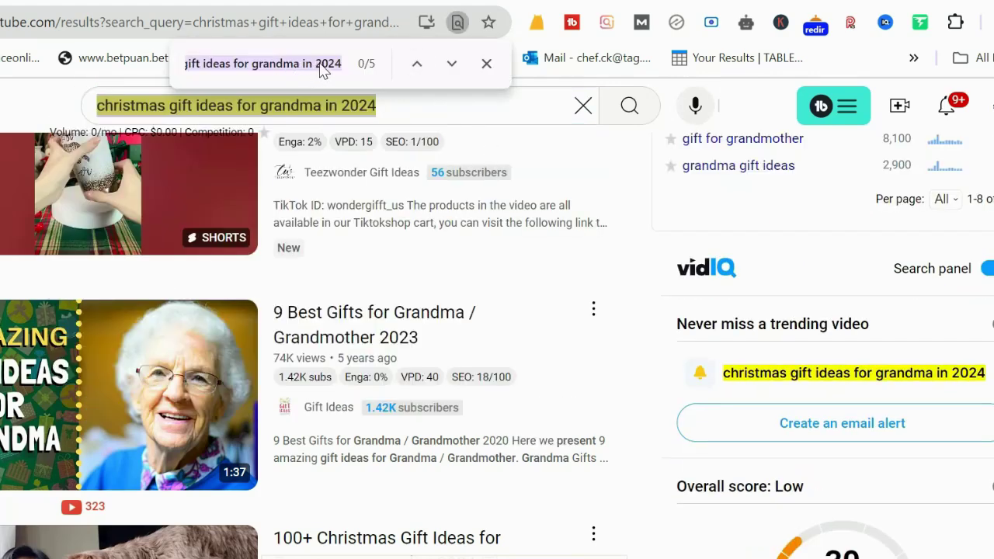
{"action": "left_click", "coordinate": [453, 65]}
{"action": "left_click", "coordinate": [453, 65]}
{"action": "left_click", "coordinate": [453, 65]}
{"action": "left_click", "coordinate": [453, 65]}
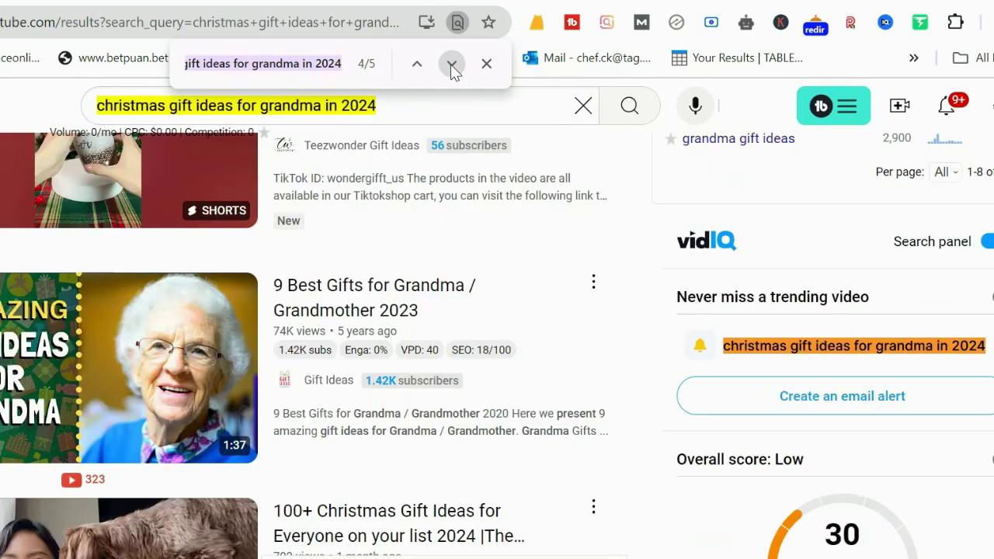
{"action": "left_click", "coordinate": [453, 65]}
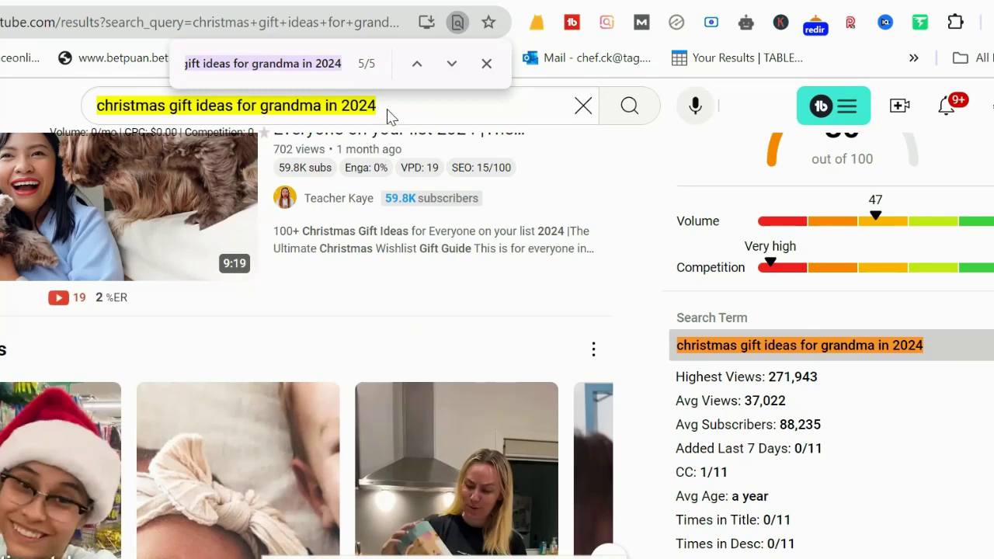
{"action": "key", "text": "Escape"}
Step: Copy the full search query 'christmas gift ideas for grandma in 2024'
{"action": "left_click_drag", "start_coordinate": [387, 106], "coordinate": [166, 122]}
{"action": "right_click", "coordinate": [165, 122]}
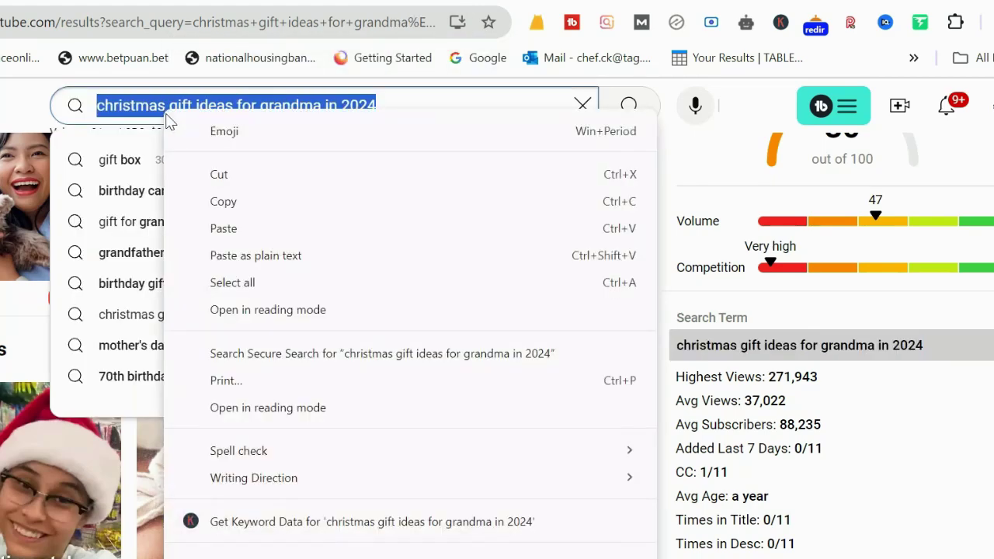
{"action": "left_click", "coordinate": [226, 204]}
Step: Look up 'christmas gift ideas for grandma in 2024' in vidIQ and view its related keywords table
{"action": "key", "text": "ctrl+Tab"}
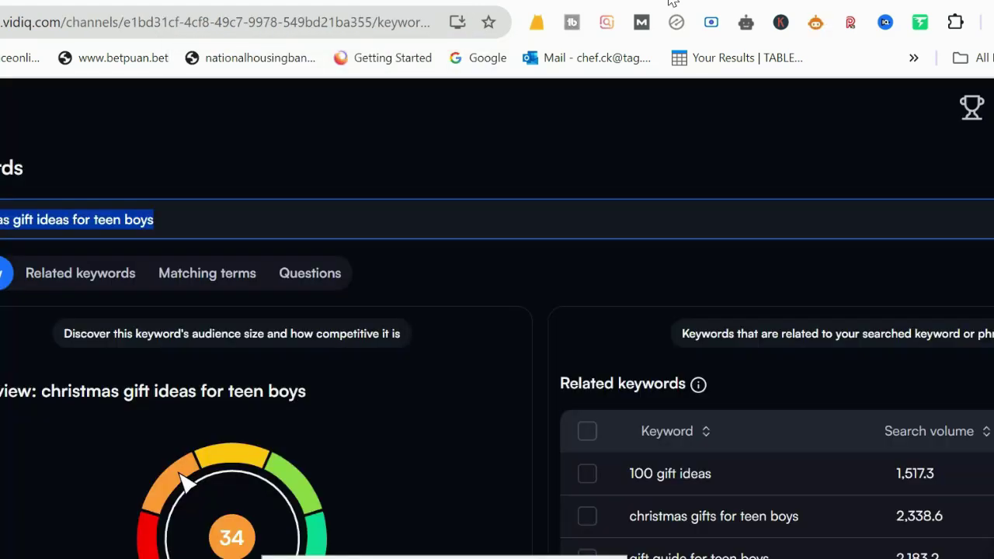
{"action": "key", "text": "ctrl+v"}
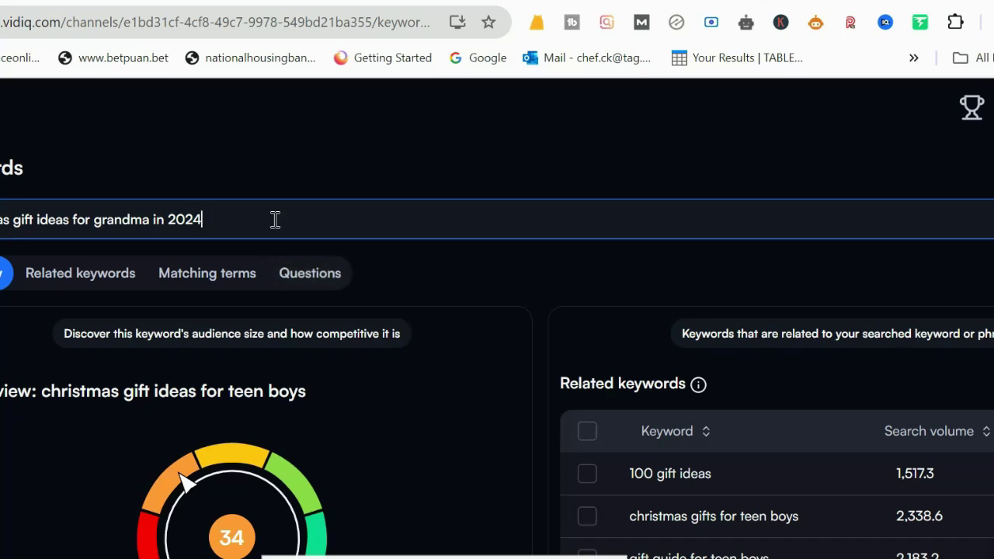
{"action": "key", "text": "Return"}
{"action": "scroll", "coordinate": [593, 383], "scroll_direction": "down", "scroll_amount": 4}
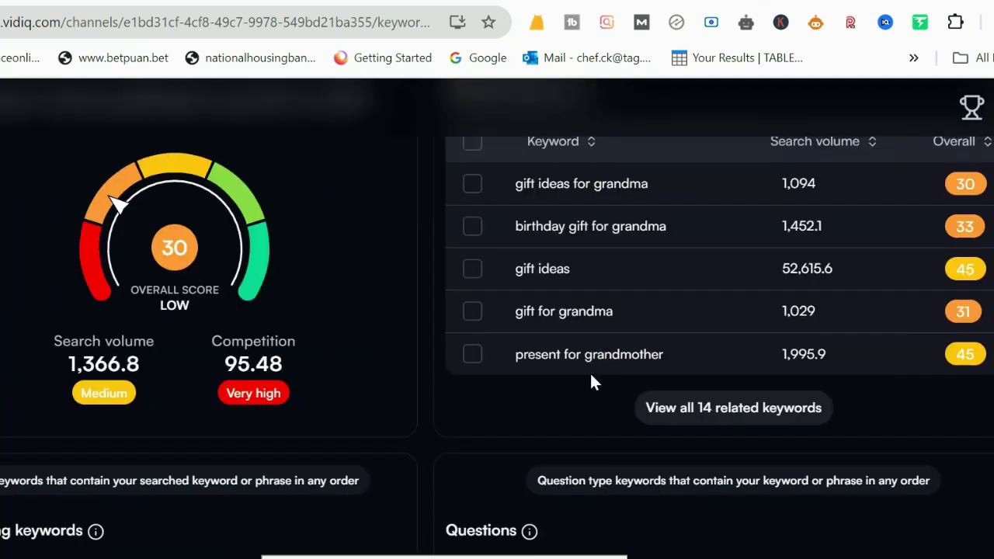
{"action": "scroll", "coordinate": [589, 372], "scroll_direction": "up", "scroll_amount": 4}
{"action": "left_click", "coordinate": [70, 278]}
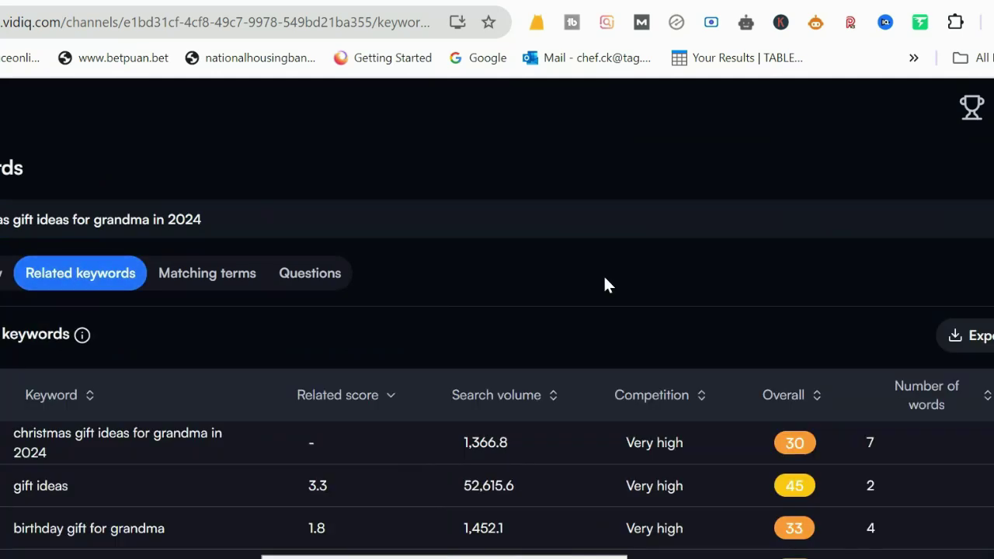
{"action": "triple_click", "coordinate": [211, 219]}
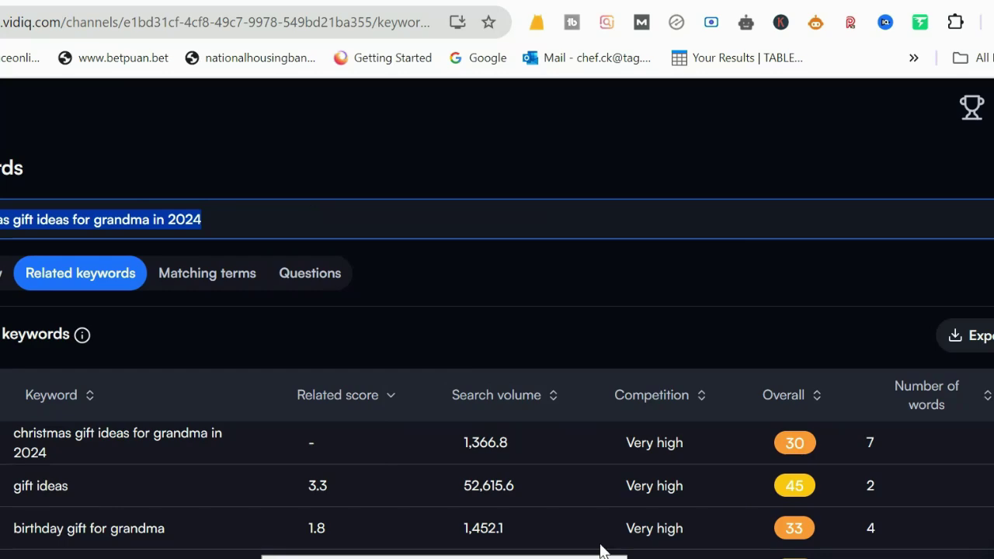
{"action": "left_click", "coordinate": [456, 505]}
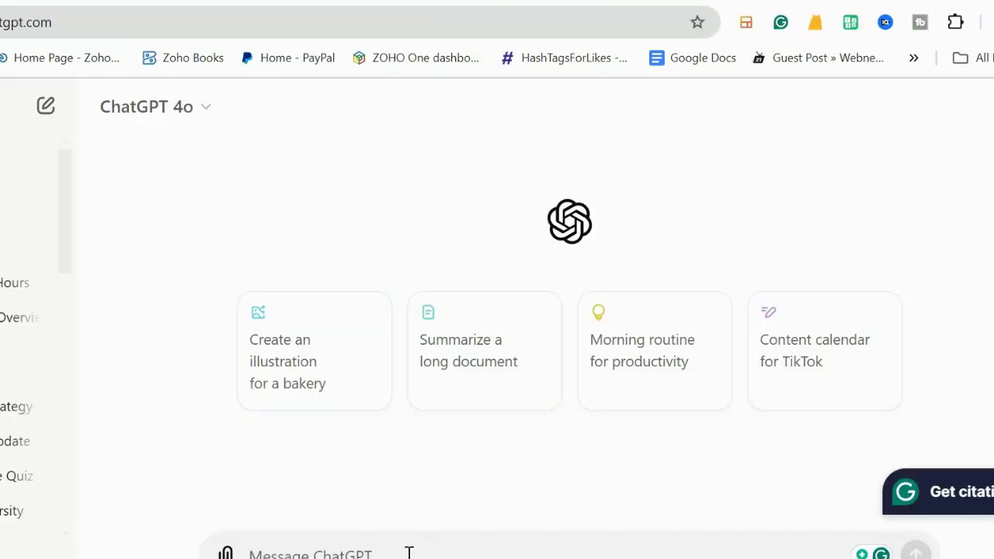
Step: Ask ChatGPT for 20 tags to rank 'christmas gift ideas for grandma in 2024' on YouTube search
{"action": "type", "text": "Give me 20"}
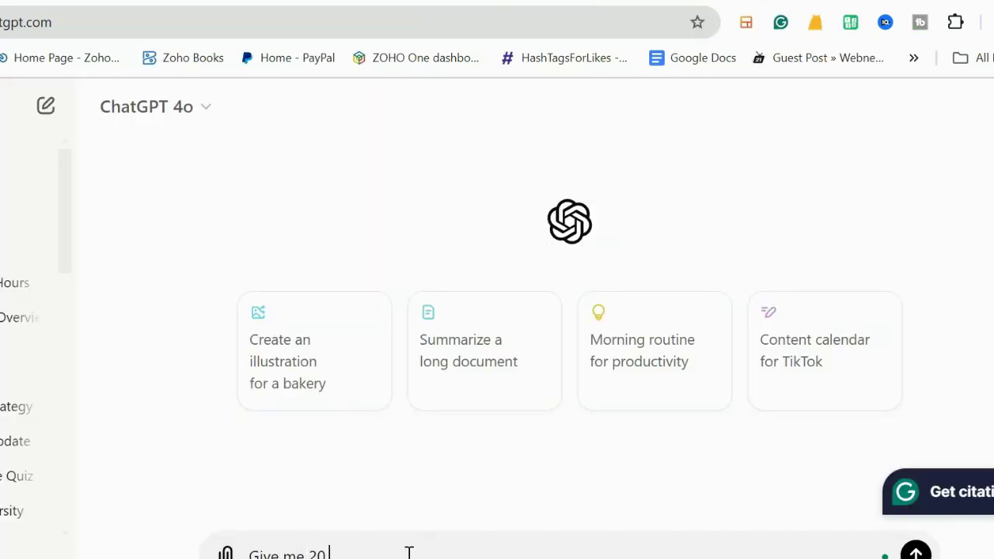
{"action": "type", "text": " tags to rank this key"}
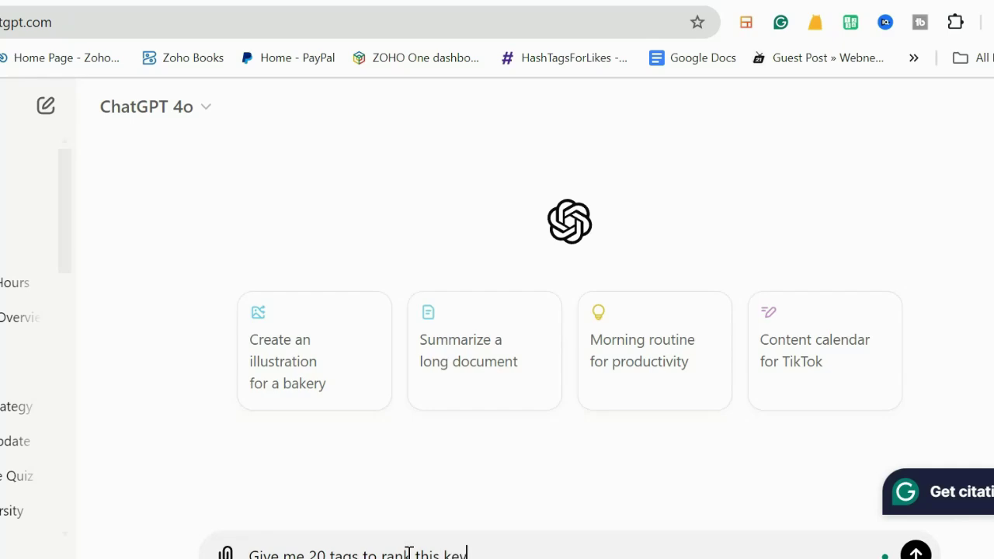
{"action": "type", "text": "word on Youtube search :"}
{"action": "right_click", "coordinate": [684, 552]}
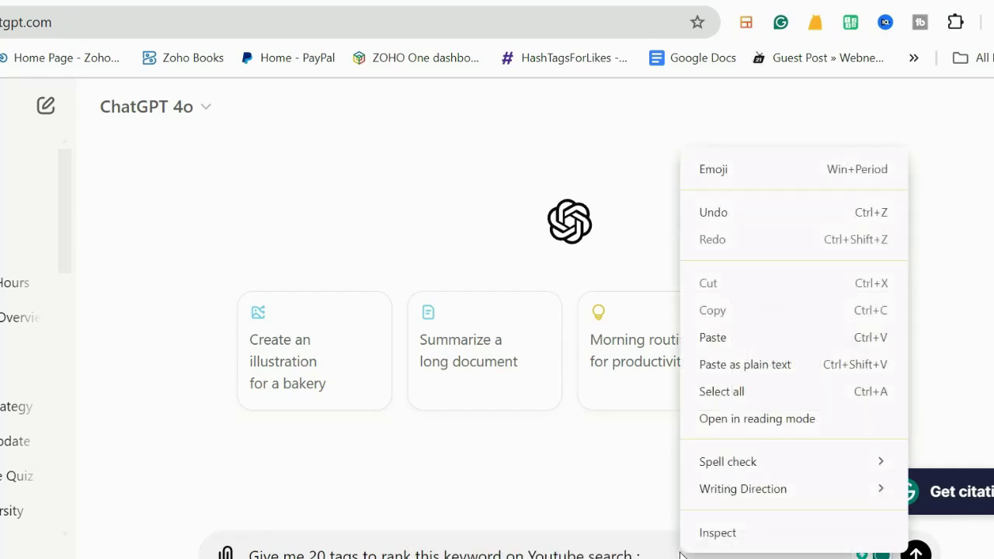
{"action": "left_click", "coordinate": [697, 338]}
{"action": "key", "text": "Return"}
{"action": "scroll", "coordinate": [560, 248], "scroll_direction": "up", "scroll_amount": 3}
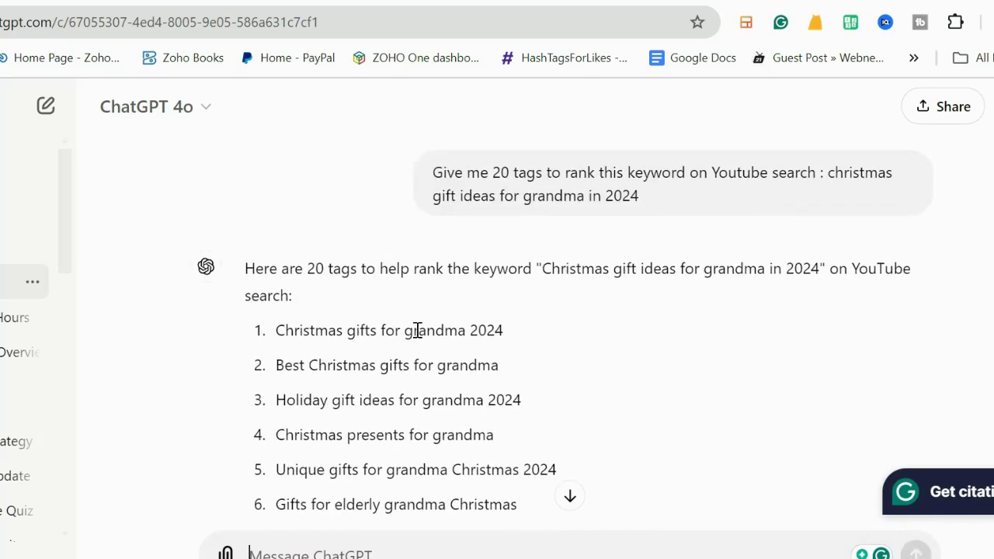
{"action": "scroll", "coordinate": [407, 353], "scroll_direction": "down", "scroll_amount": 4}
{"action": "scroll", "coordinate": [408, 353], "scroll_direction": "down", "scroll_amount": 5}
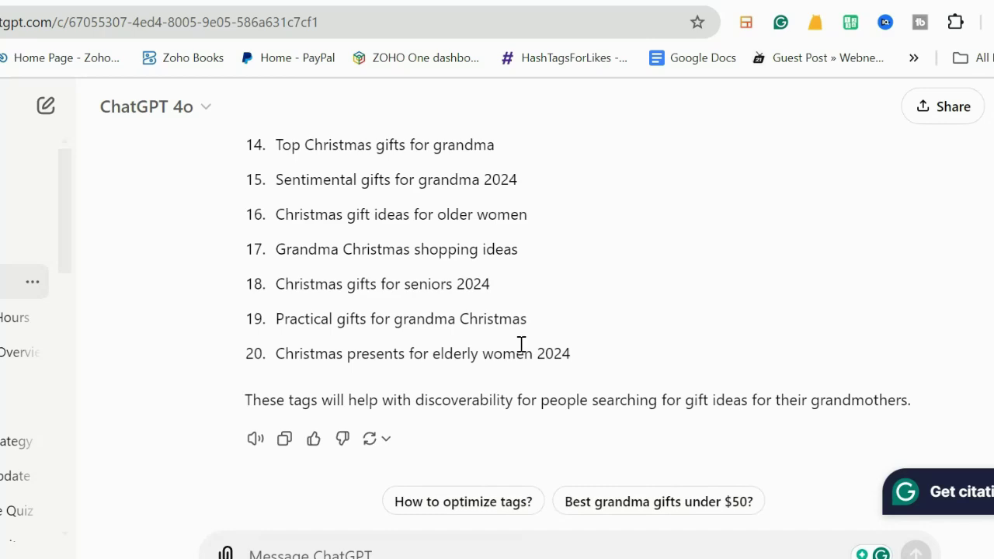
{"action": "scroll", "coordinate": [522, 347], "scroll_direction": "up", "scroll_amount": 7}
{"action": "scroll", "coordinate": [521, 334], "scroll_direction": "up", "scroll_amount": 1}
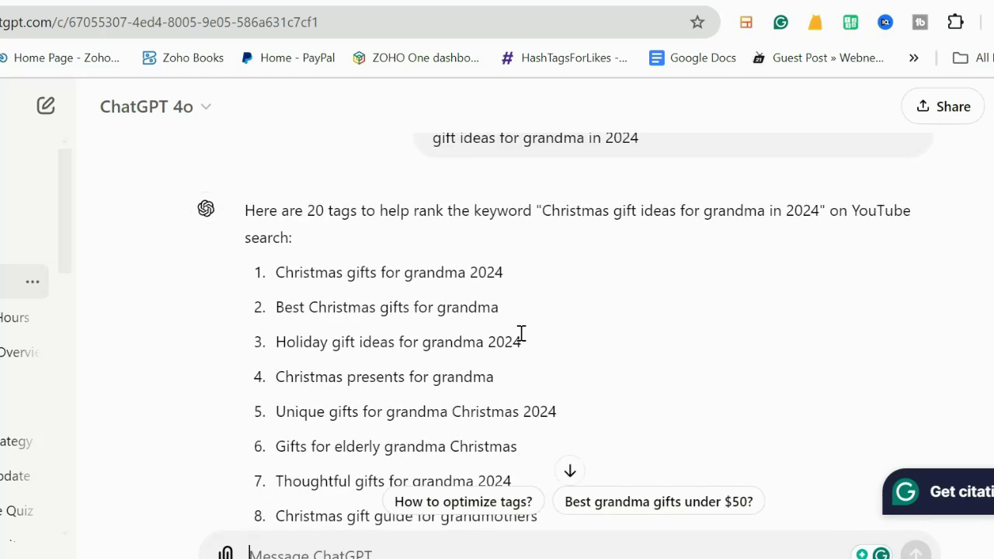
{"action": "scroll", "coordinate": [522, 334], "scroll_direction": "down", "scroll_amount": 7}
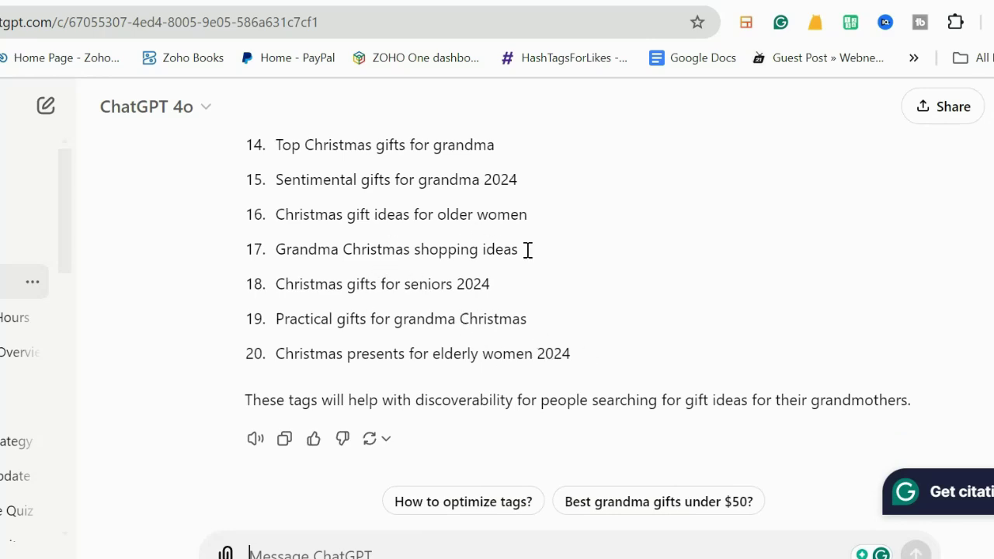
{"action": "scroll", "coordinate": [581, 260], "scroll_direction": "up", "scroll_amount": 3}
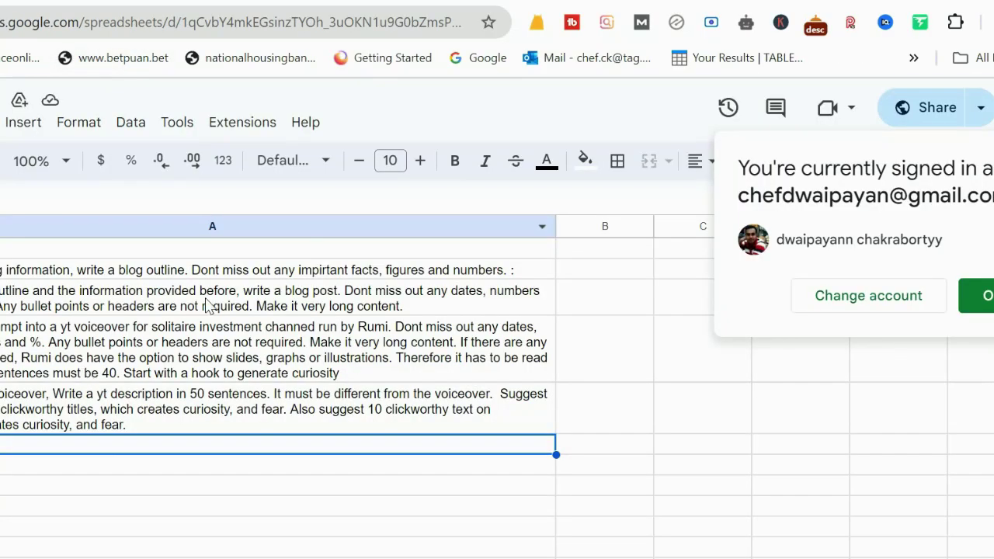
Step: Copy the cell holding the saved description, title, hashtags and voiceover prompt
{"action": "scroll", "coordinate": [210, 304], "scroll_direction": "down", "scroll_amount": 3}
{"action": "scroll", "coordinate": [67, 370], "scroll_direction": "down", "scroll_amount": 3}
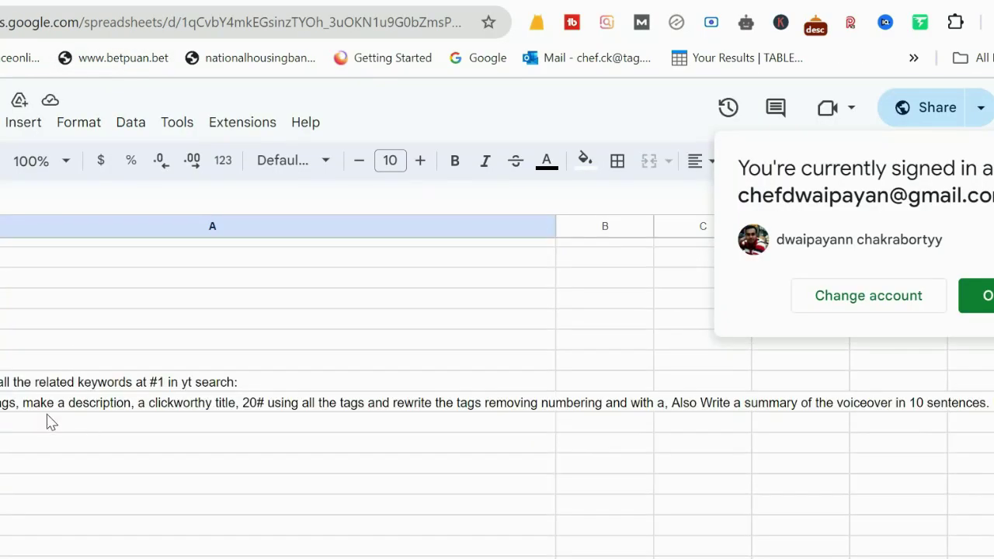
{"action": "left_click", "coordinate": [48, 404]}
{"action": "key", "text": "ctrl+c"}
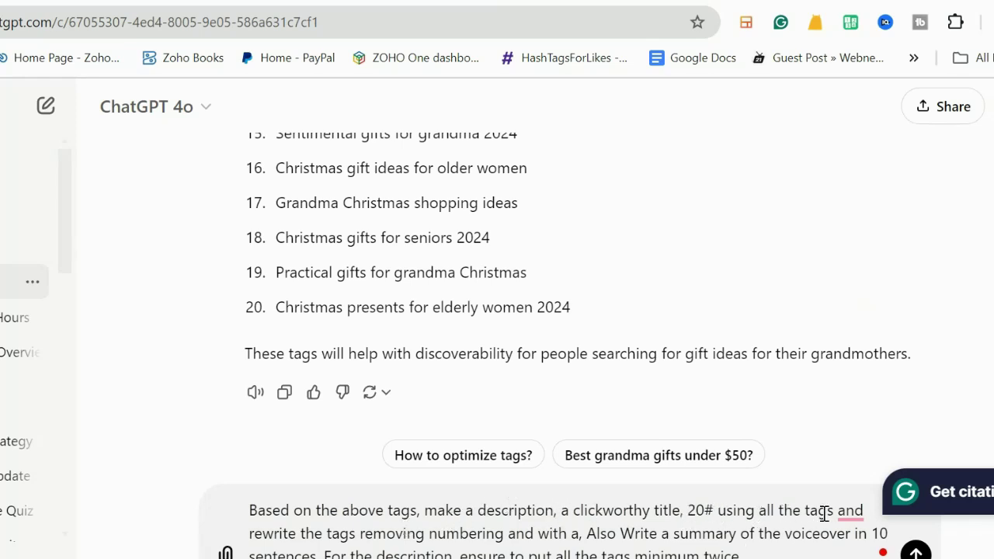
Step: Send the pasted prompt requesting a title, description, hashtags and voiceover summary
{"action": "mouse_move", "coordinate": [356, 553]}
{"action": "mouse_move", "coordinate": [600, 555]}
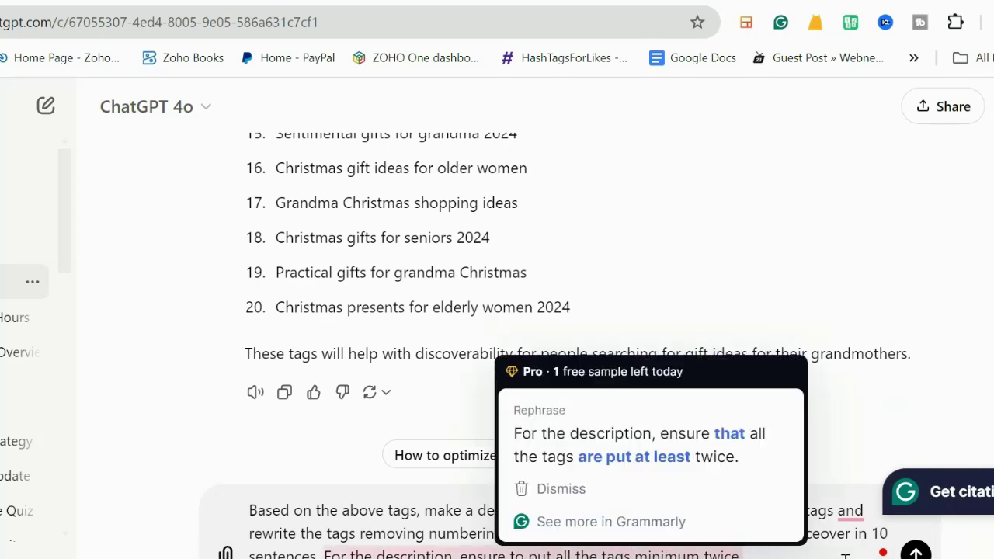
{"action": "key", "text": "Return"}
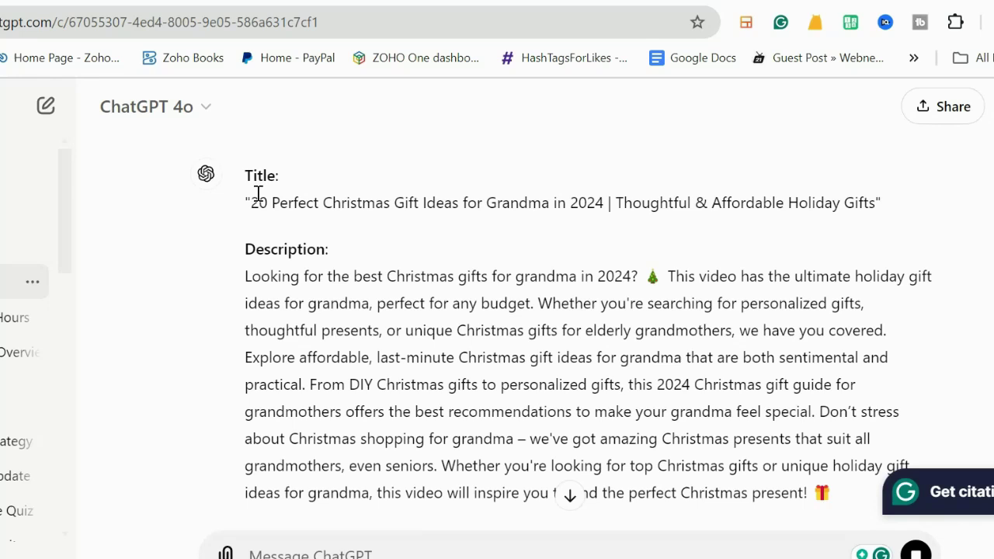
Step: Review the reply, highlighting the title '20 Perfect Christmas Gift Ideas for Grandma in 2024' and the hashtag paragraph
{"action": "left_click_drag", "start_coordinate": [254, 203], "coordinate": [877, 203]}
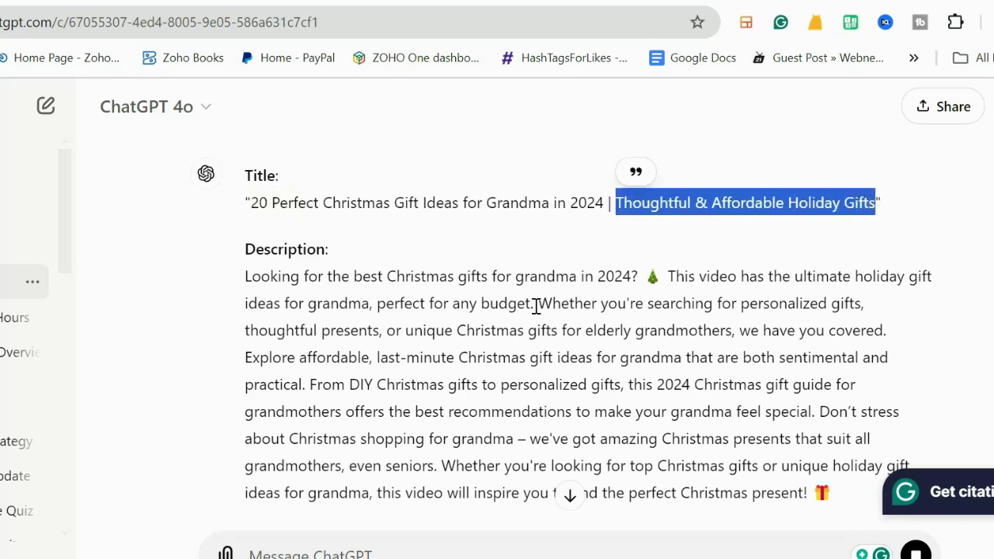
{"action": "scroll", "coordinate": [697, 333], "scroll_direction": "down", "scroll_amount": 2}
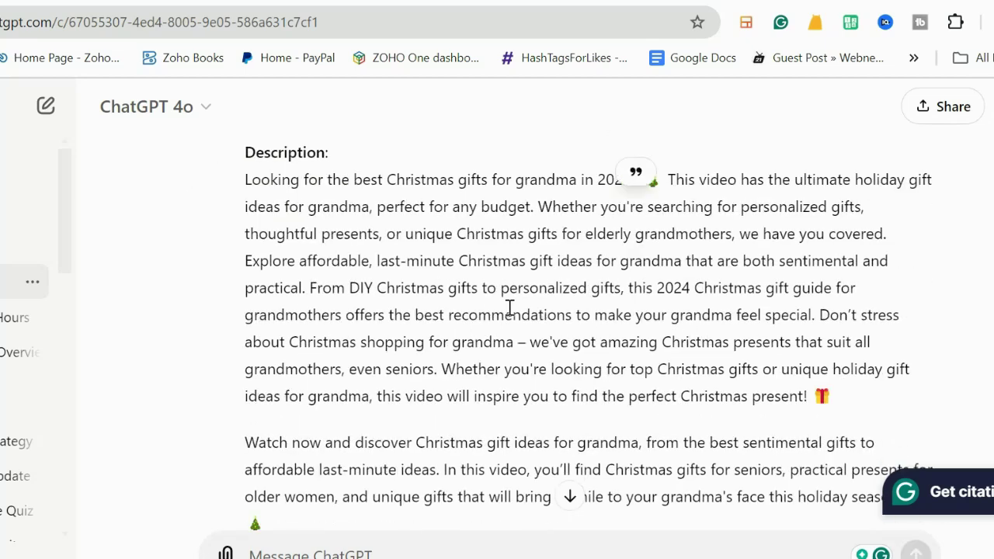
{"action": "scroll", "coordinate": [576, 340], "scroll_direction": "up", "scroll_amount": 2}
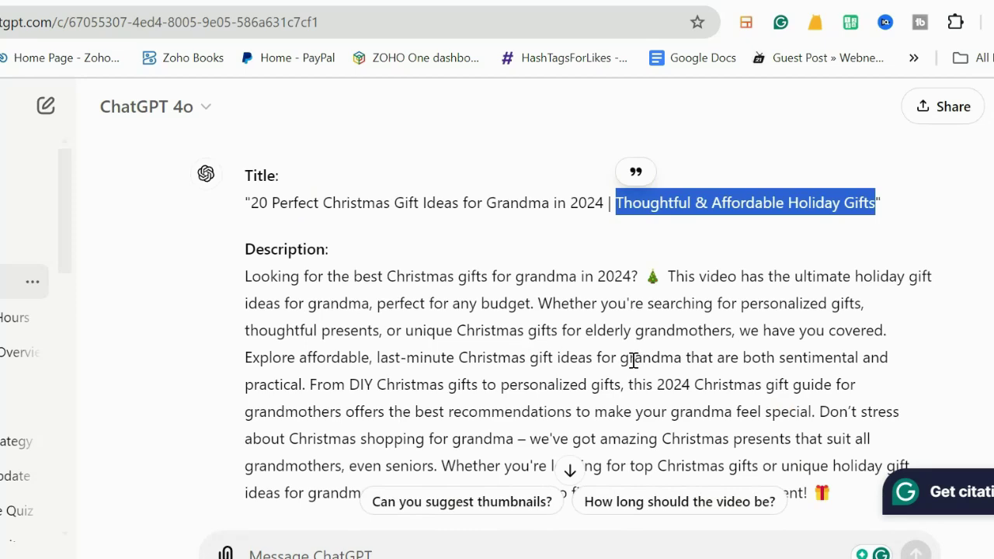
{"action": "scroll", "coordinate": [534, 350], "scroll_direction": "down", "scroll_amount": 5}
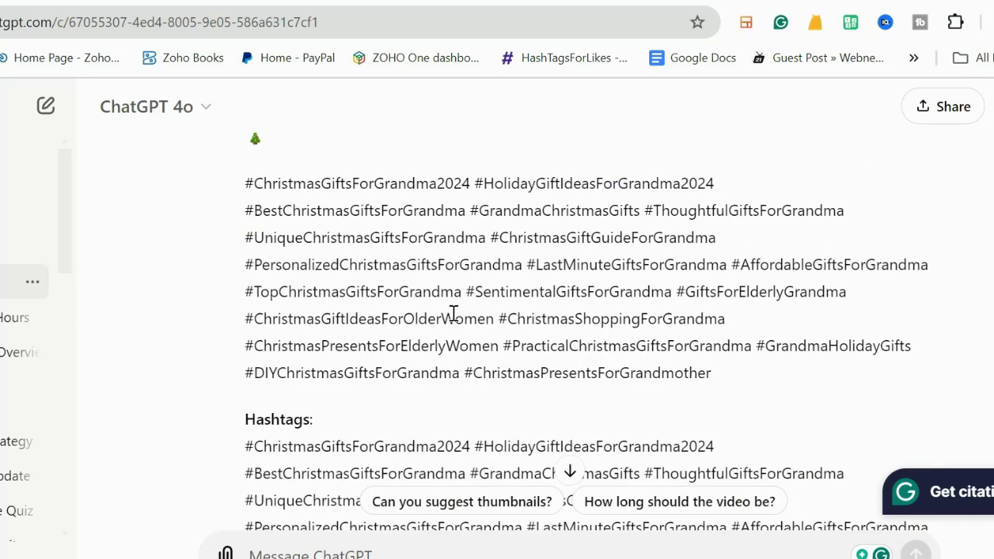
{"action": "triple_click", "coordinate": [250, 187]}
{"action": "scroll", "coordinate": [378, 244], "scroll_direction": "down", "scroll_amount": 6}
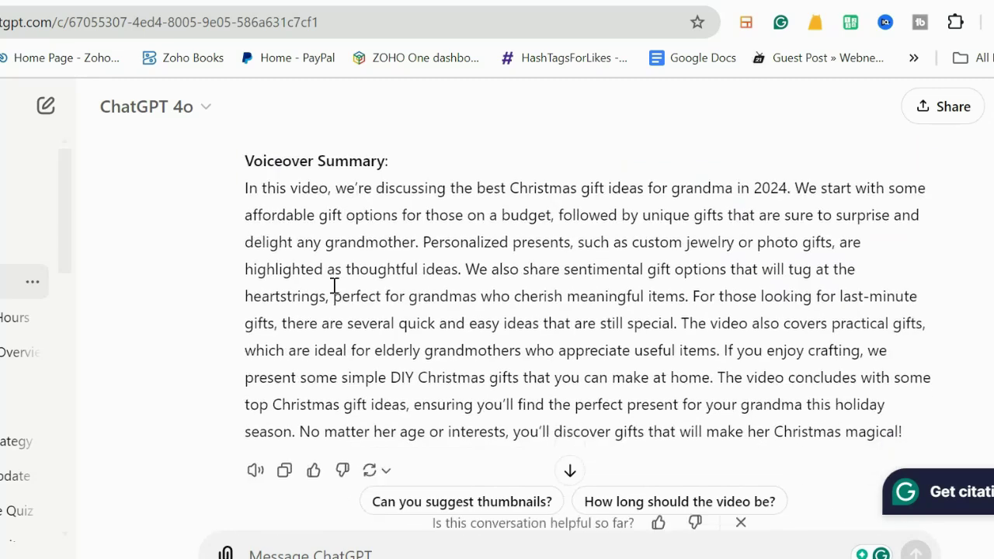
{"action": "scroll", "coordinate": [359, 292], "scroll_direction": "up", "scroll_amount": 1}
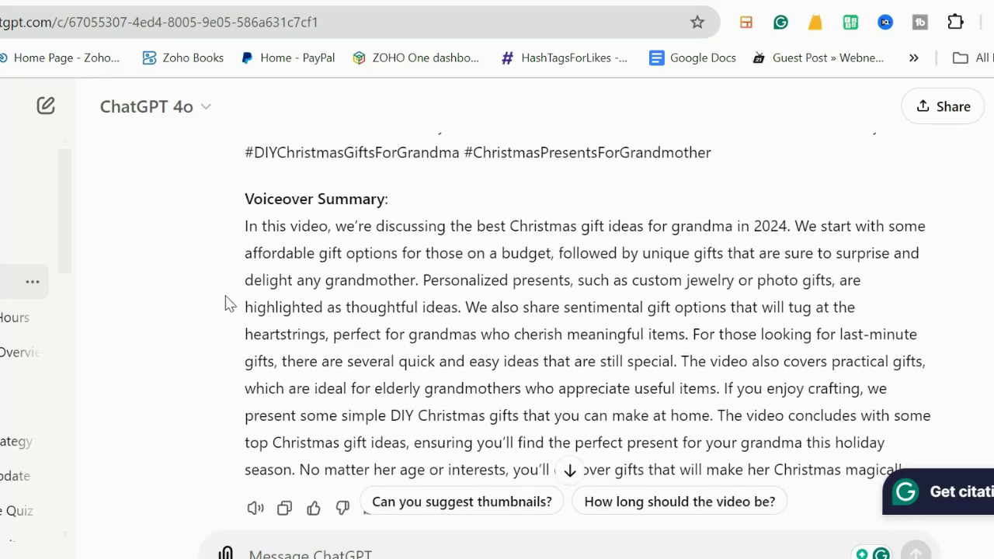